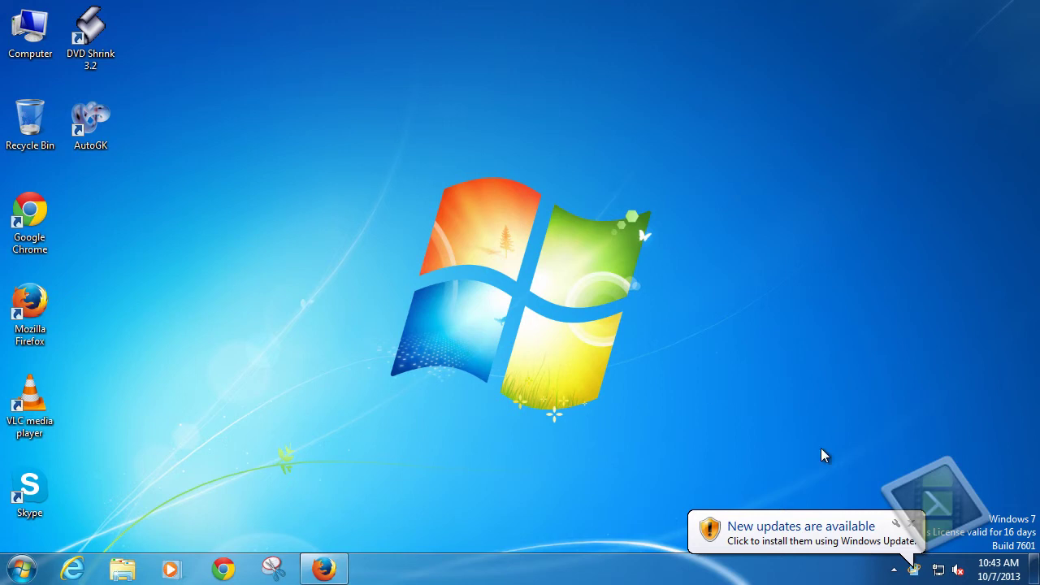
Search for "fbackup" in Firefox and open the FBackup website from the results.
left_click(910, 523)
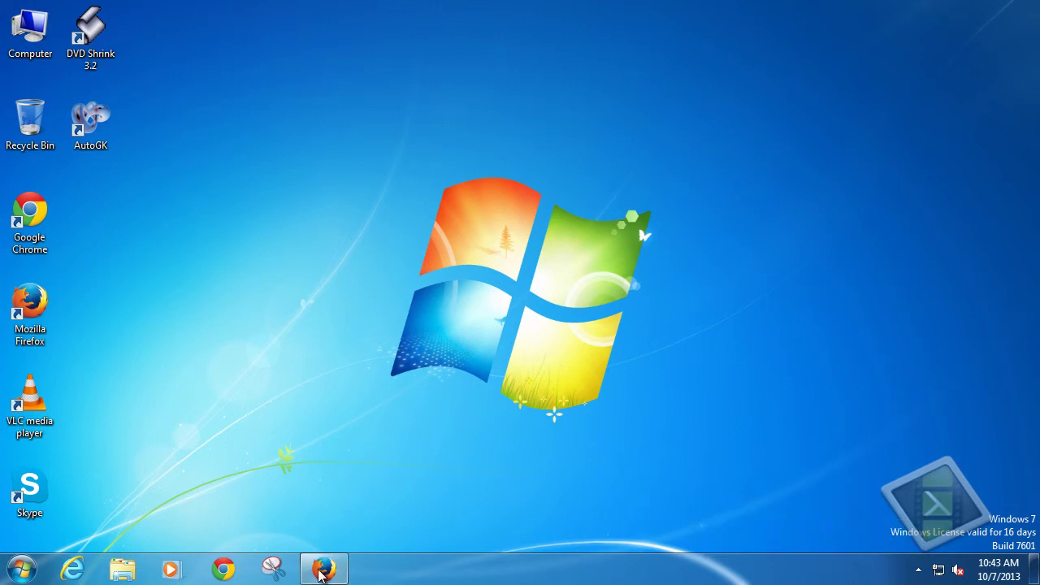
left_click(323, 569)
left_click(469, 321)
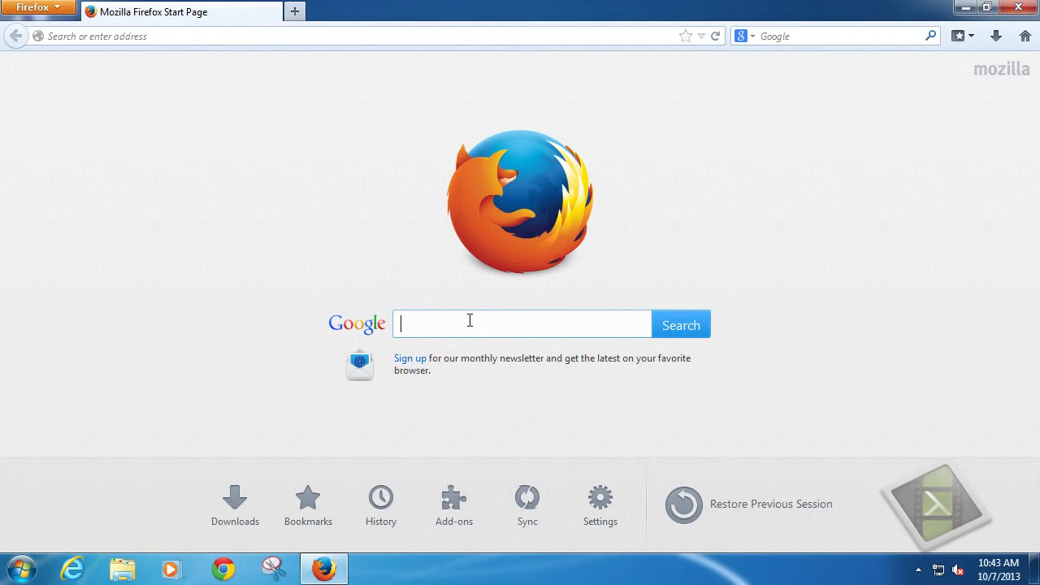
type("fbackup")
key("Return")
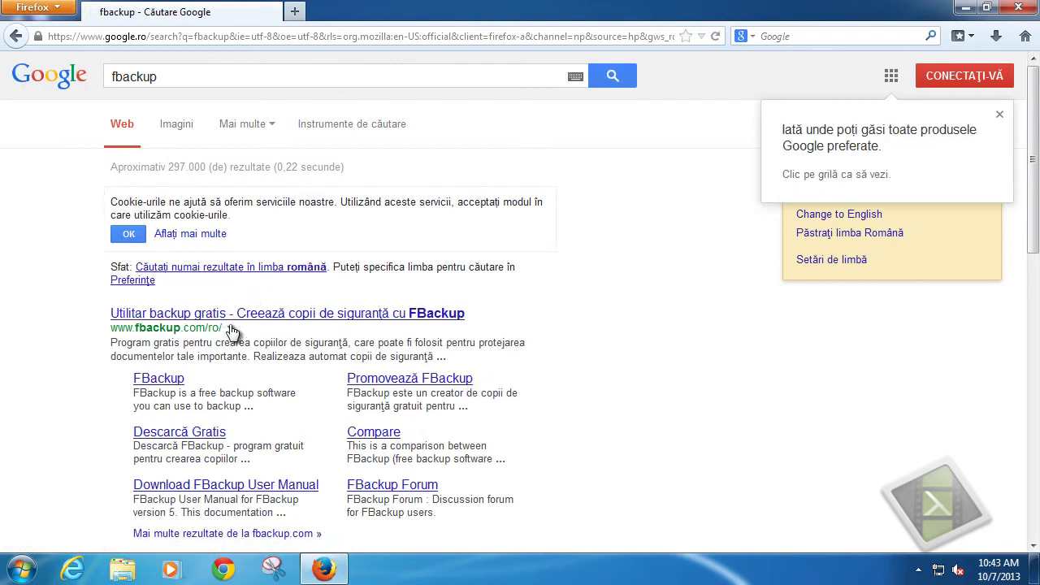
scroll(230, 340, "down", 5)
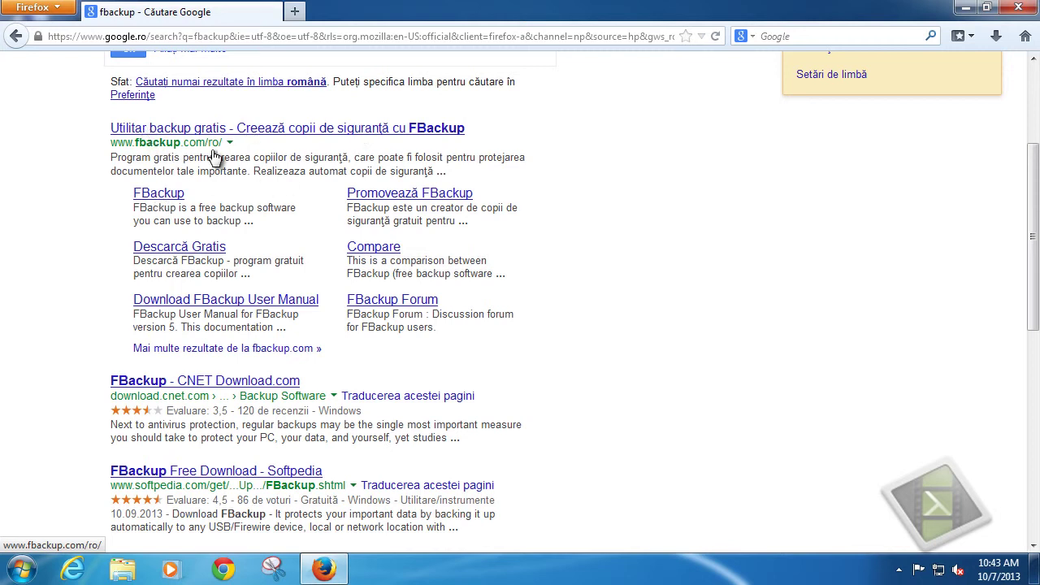
left_click(177, 198)
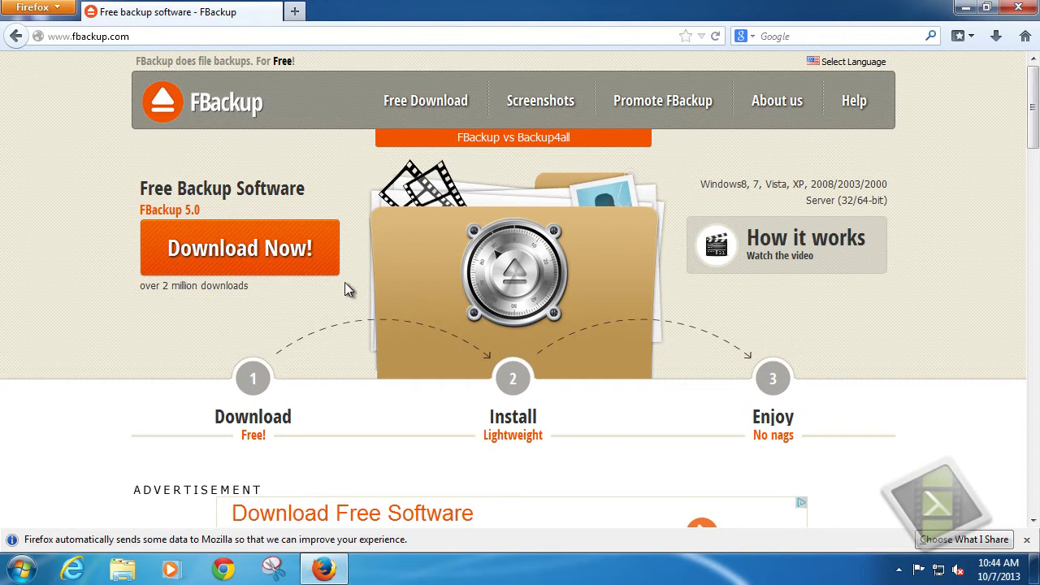
Go to the site's Free Download page and proceed to the quick download page for FBackup 5.0.
left_click(420, 99)
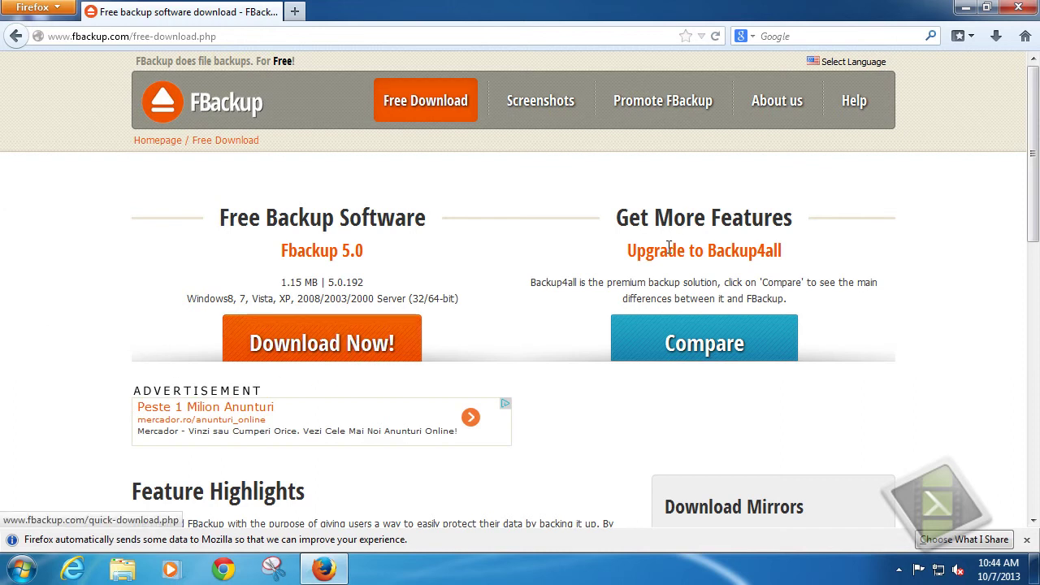
left_click_drag(667, 250, 788, 255)
left_click(788, 254)
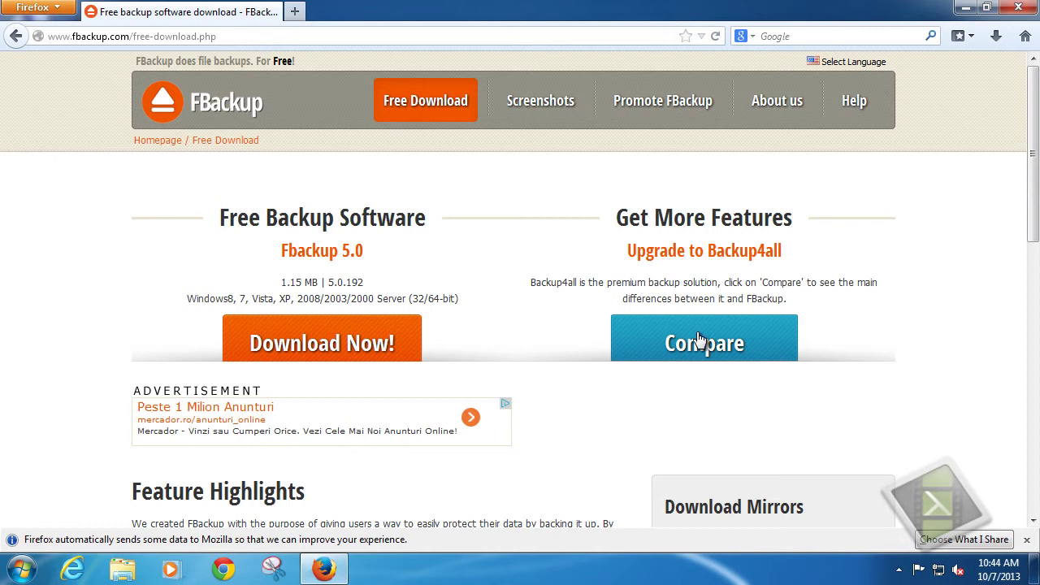
left_click(307, 347)
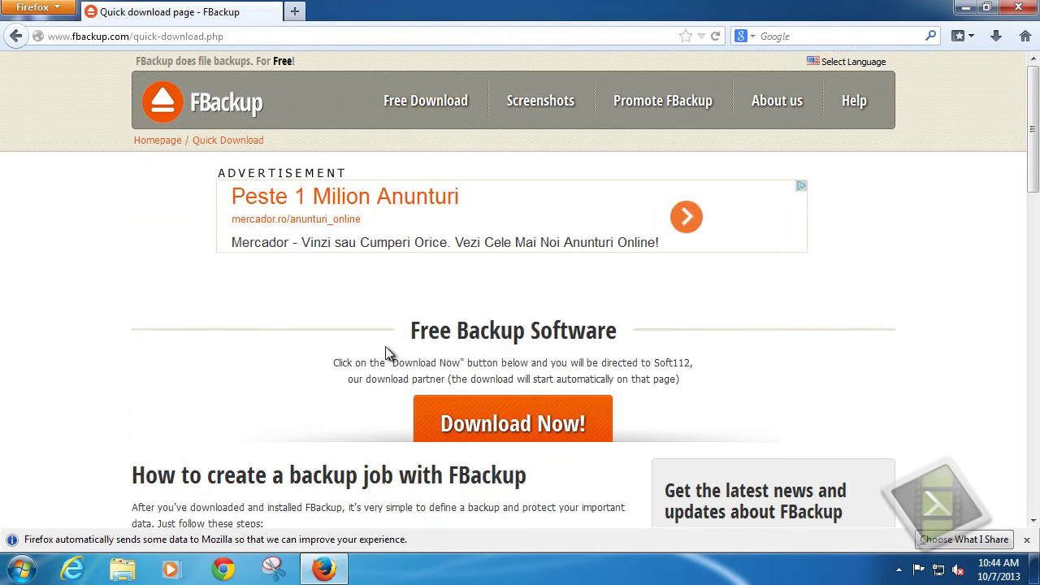
Start the FBackup download from the Soft112 partner page, save fbsetup.exe and check its progress.
scroll(367, 256, "down", 2)
scroll(367, 257, "down", 2)
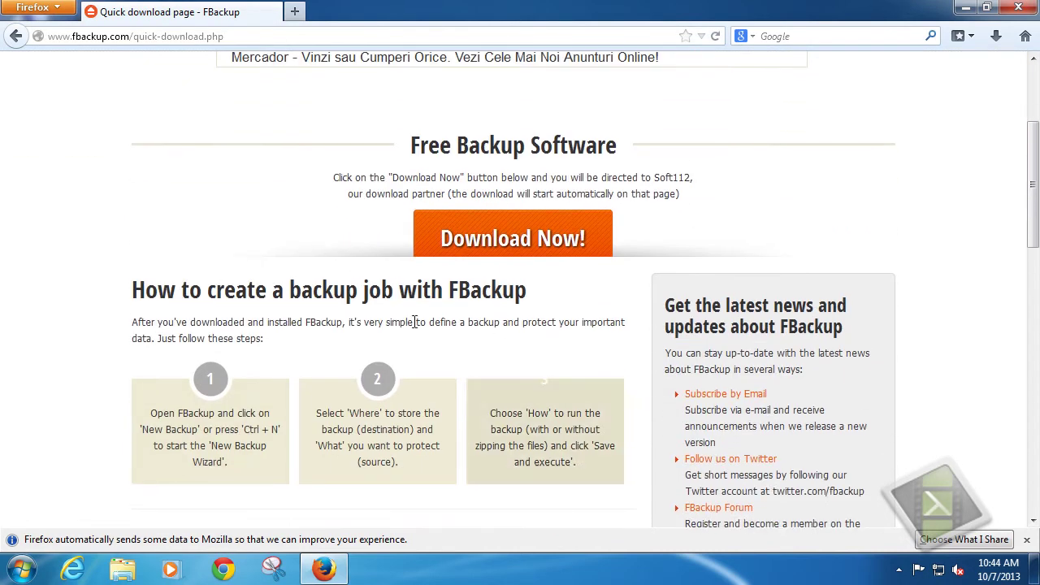
left_click(511, 236)
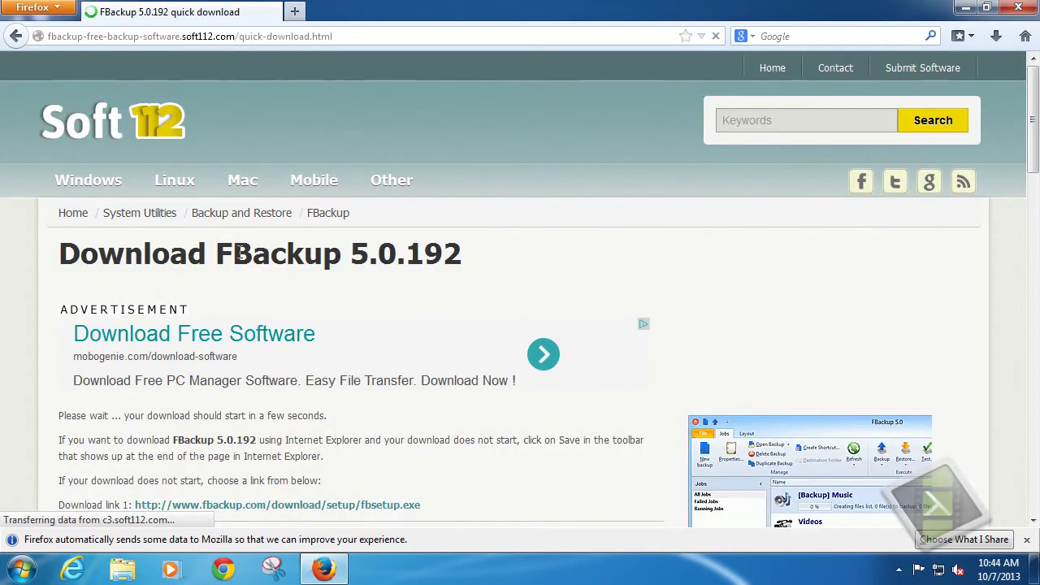
scroll(308, 382, "down", 4)
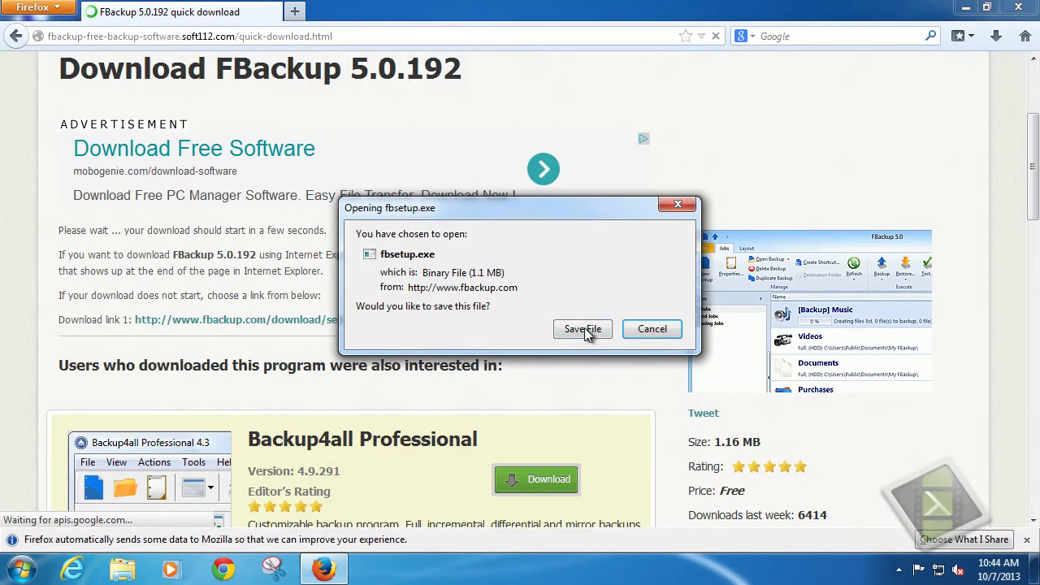
key("Return")
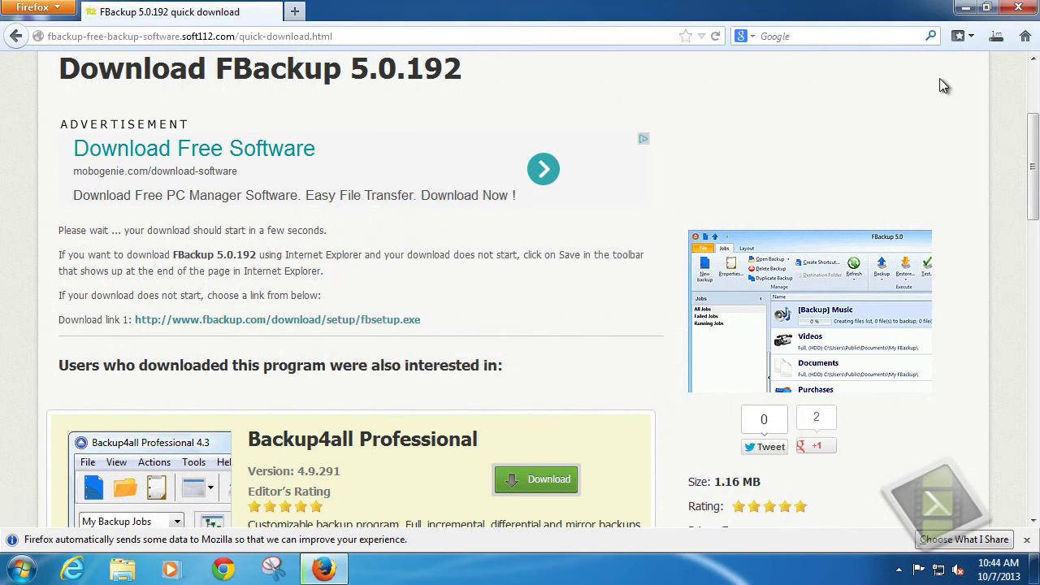
left_click(995, 39)
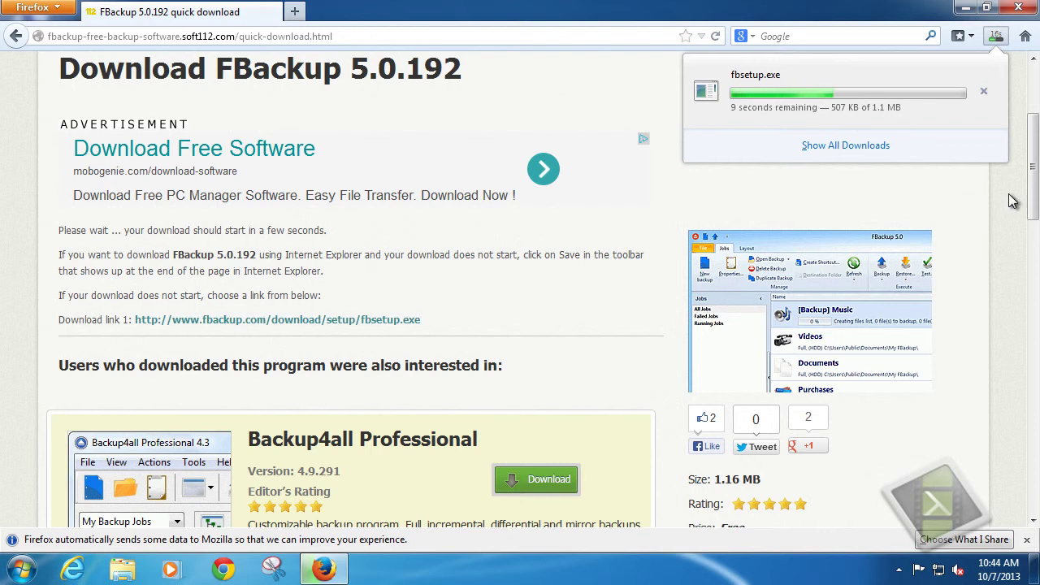
left_click(965, 202)
Minimize the browser and move fbsetup.exe from the Downloads folder to the desktop.
left_click(965, 8)
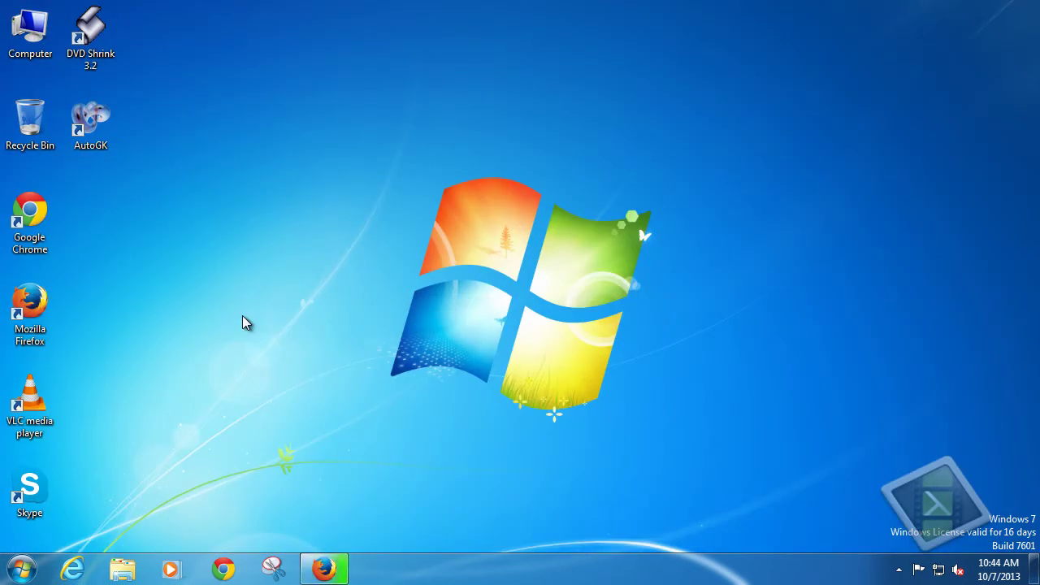
double_click(33, 31)
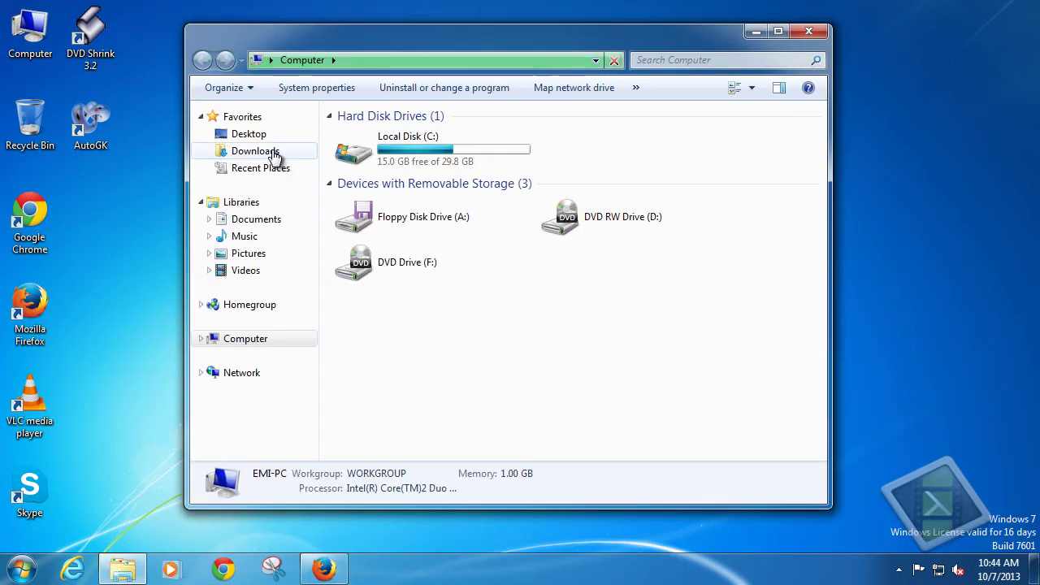
left_click(254, 151)
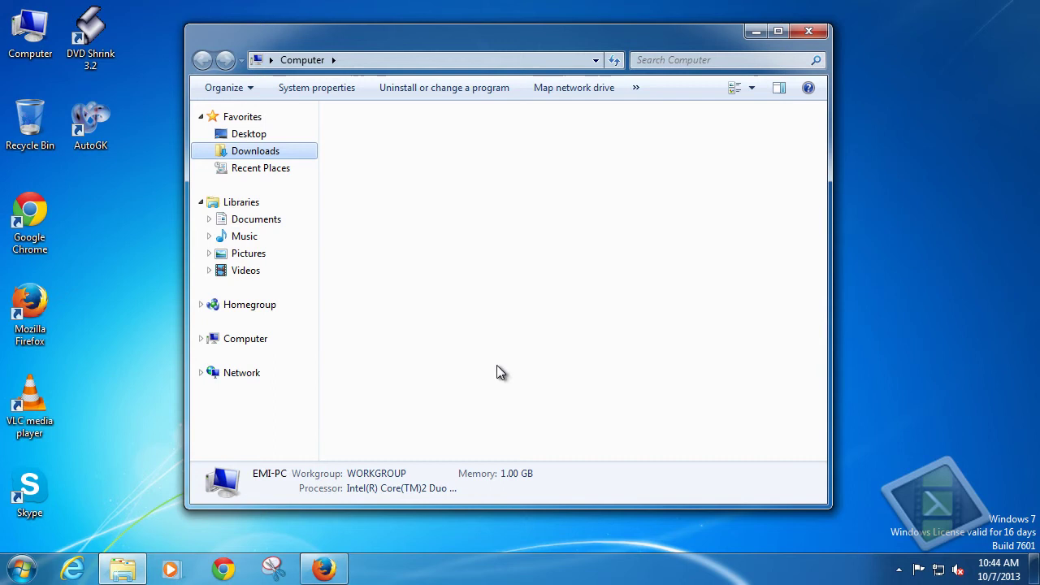
left_click_drag(371, 172, 106, 265)
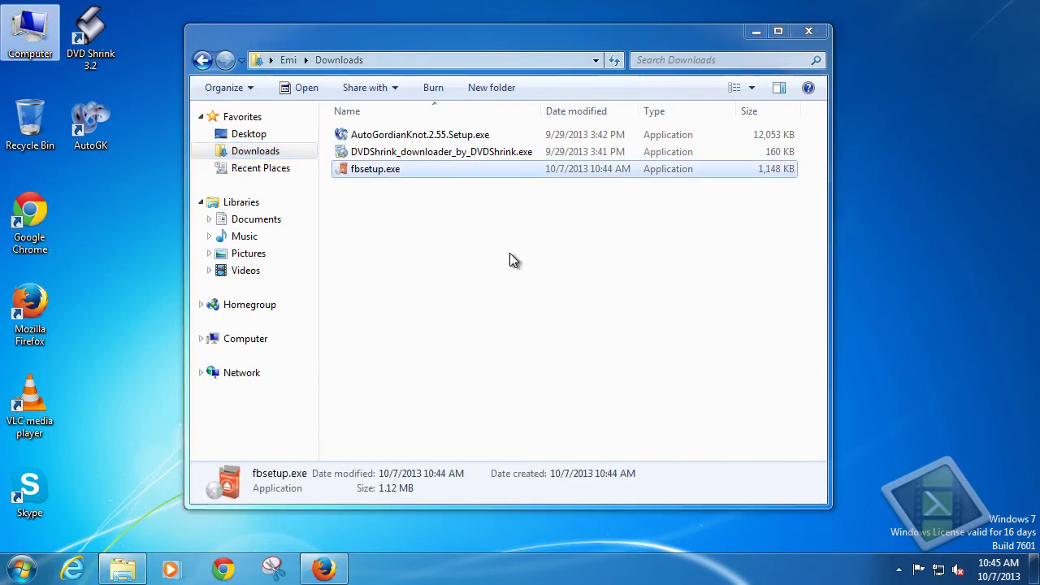
Close the Downloads folder window and Firefox.
left_click(808, 31)
left_click(335, 573)
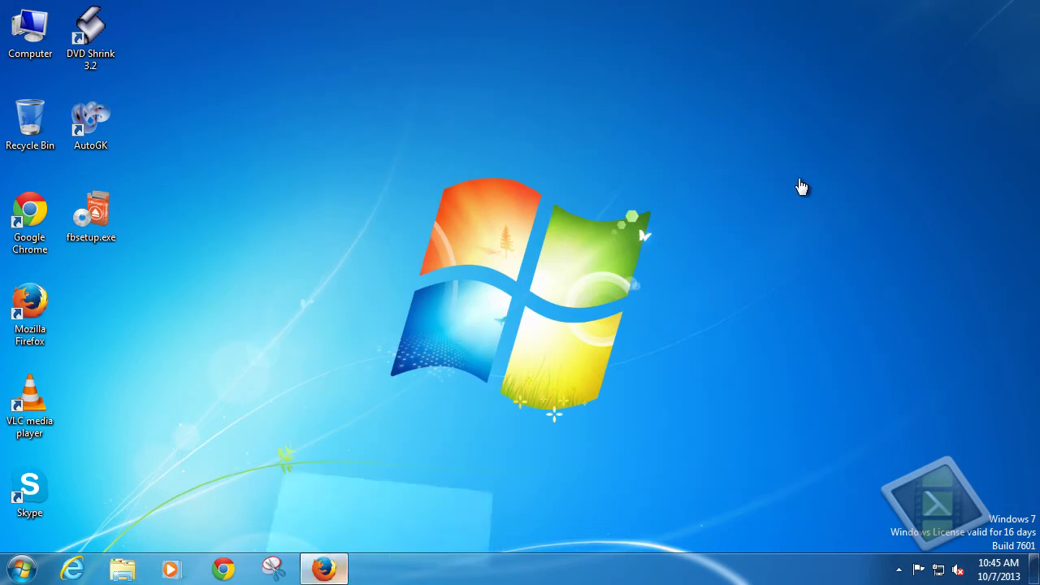
left_click(1028, 8)
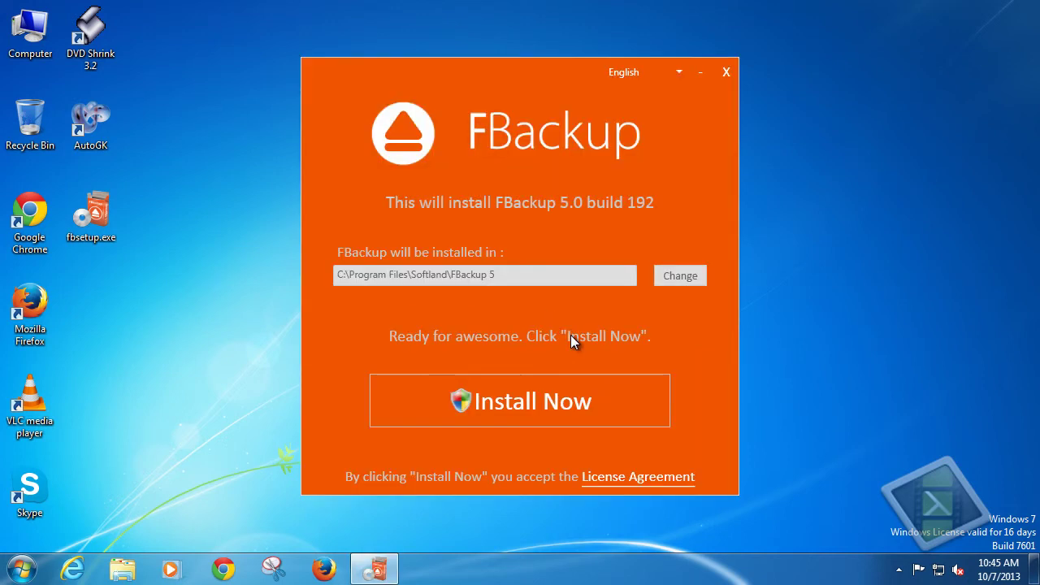
Set the FBackup installer's language to română.
left_click(677, 71)
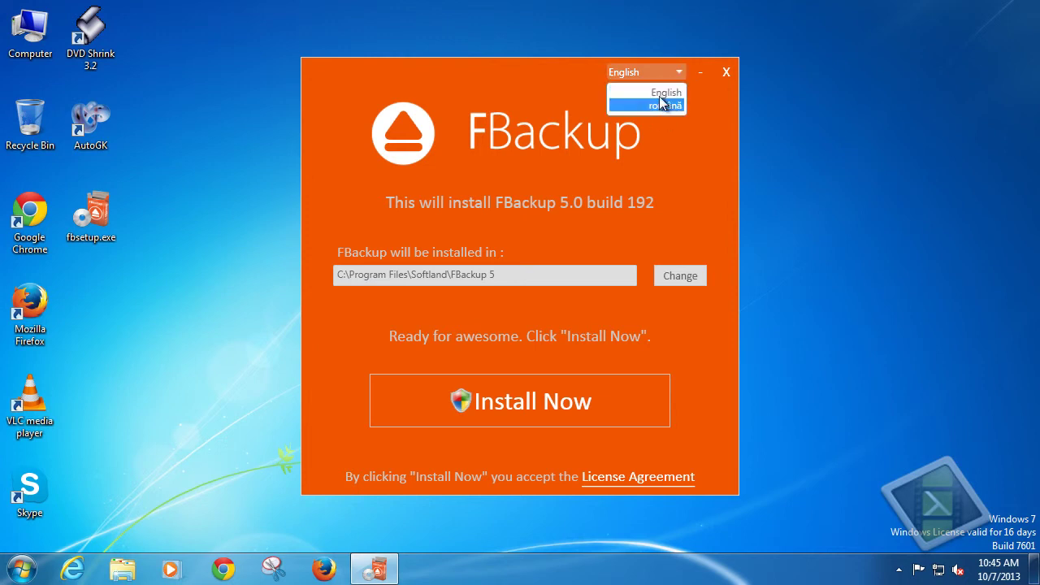
left_click(567, 99)
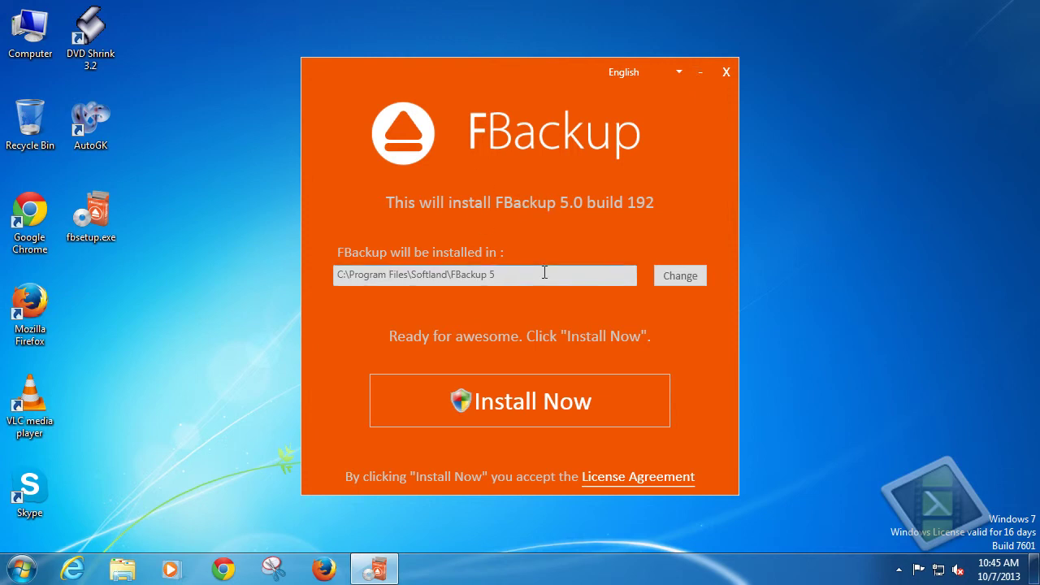
left_click(674, 73)
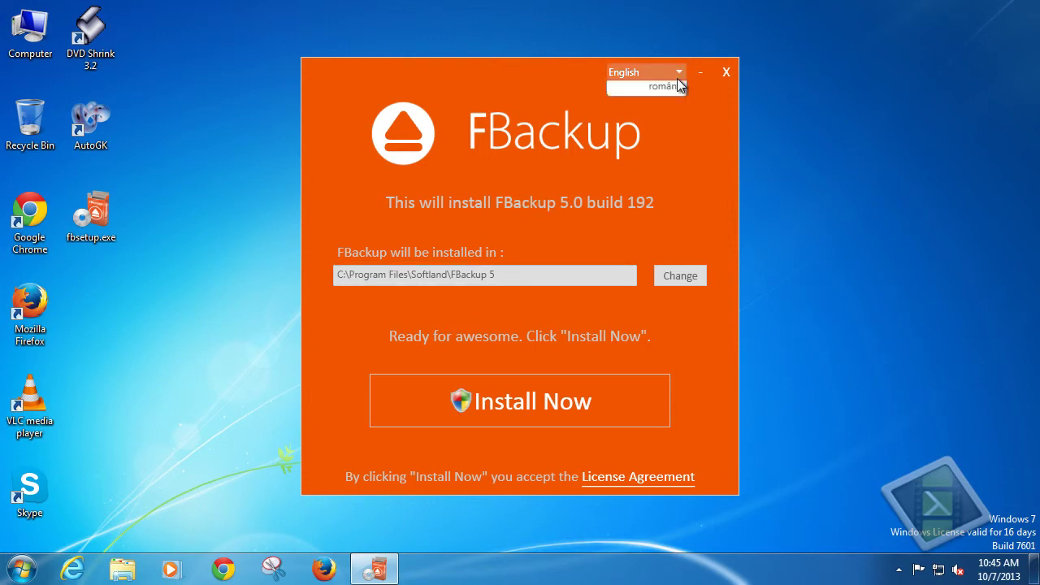
left_click(655, 106)
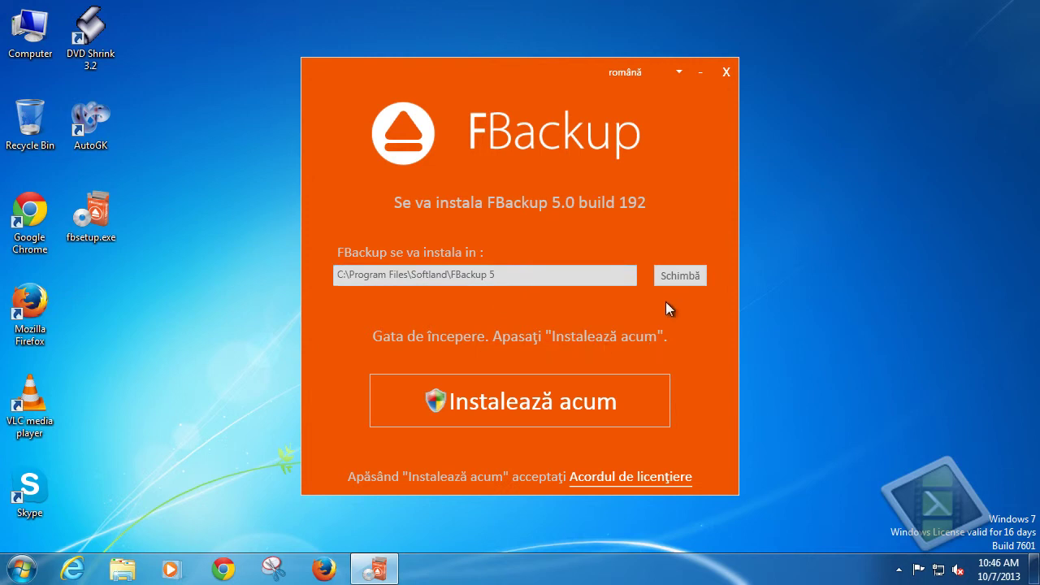
Install FBackup 5.0 in the suggested folder, allowing it to change the computer, and launch the program.
left_click(524, 405)
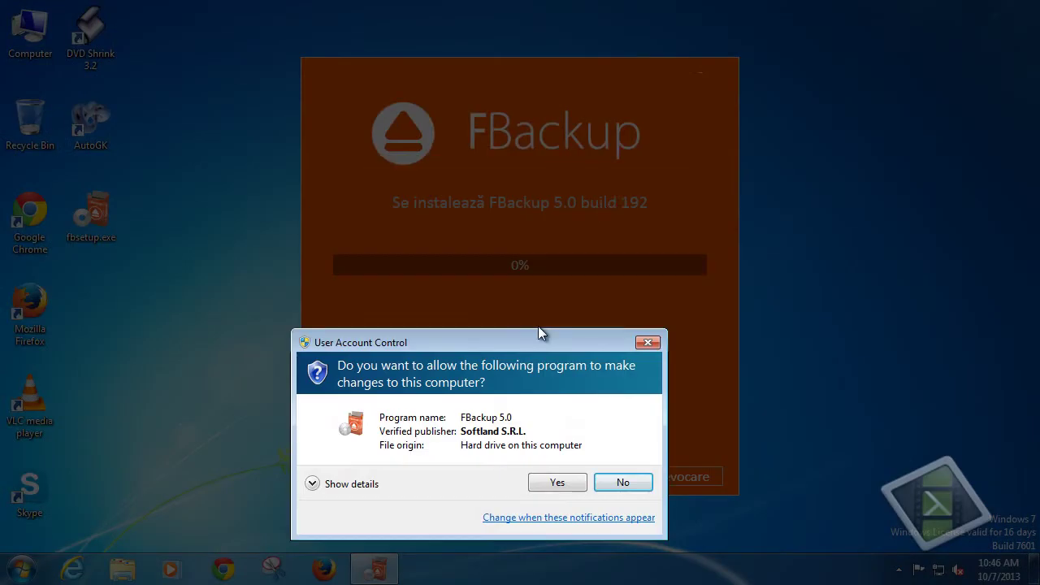
left_click(564, 483)
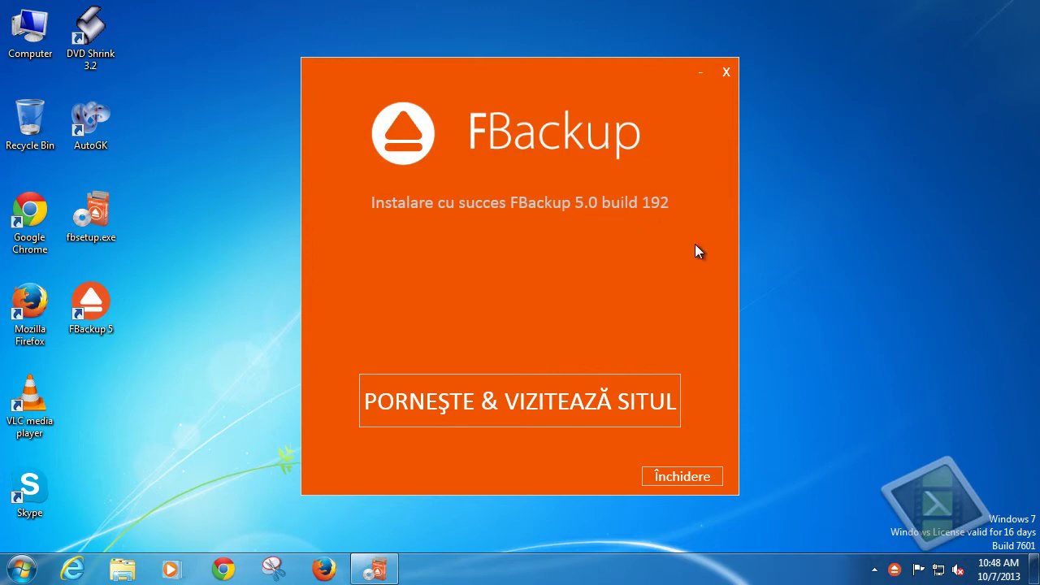
left_click(641, 404)
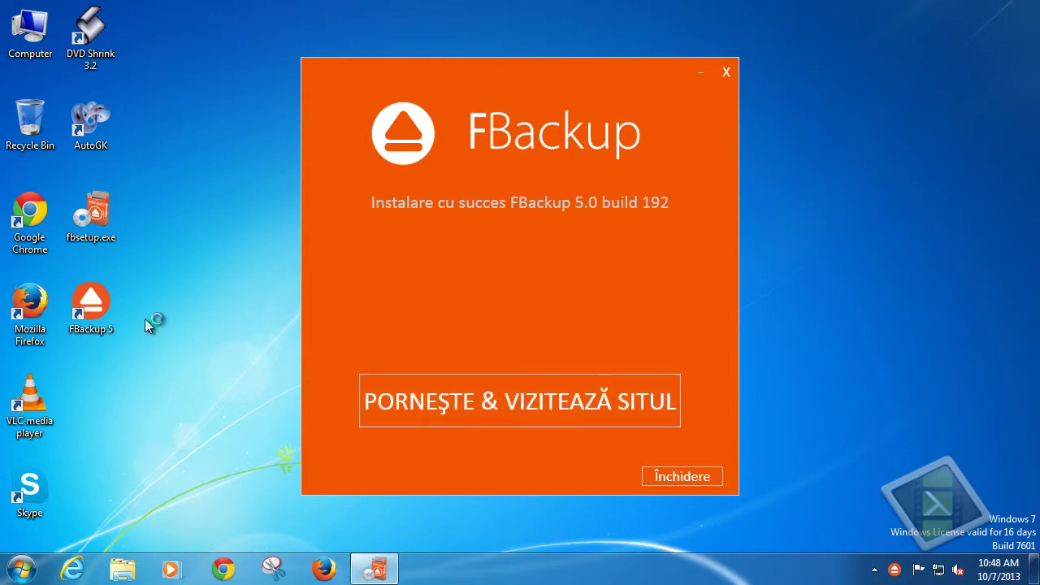
left_click(230, 292)
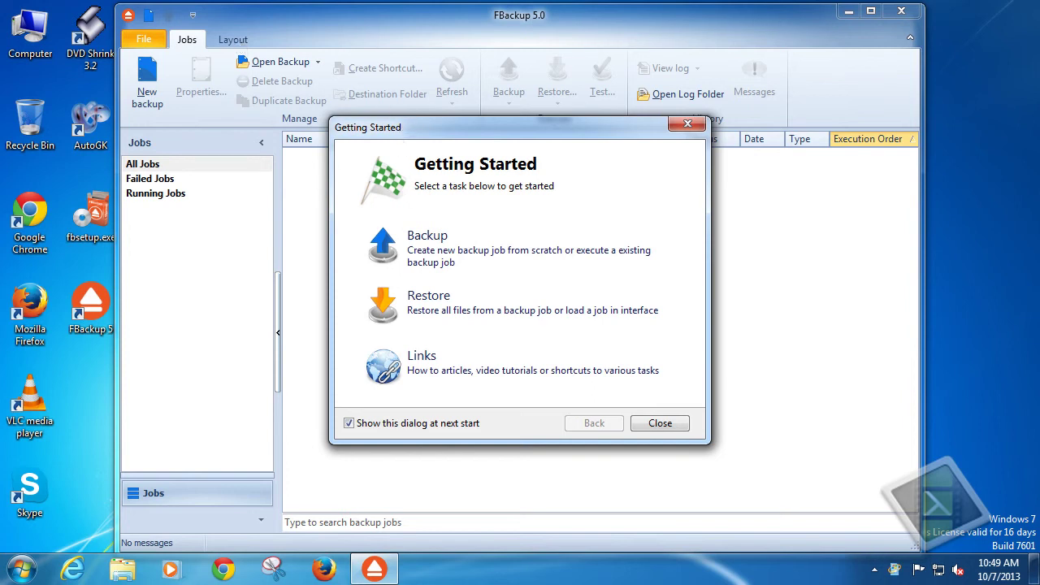
Stop the Getting Started dialog from showing at the next start and close it.
left_click_drag(402, 133, 407, 79)
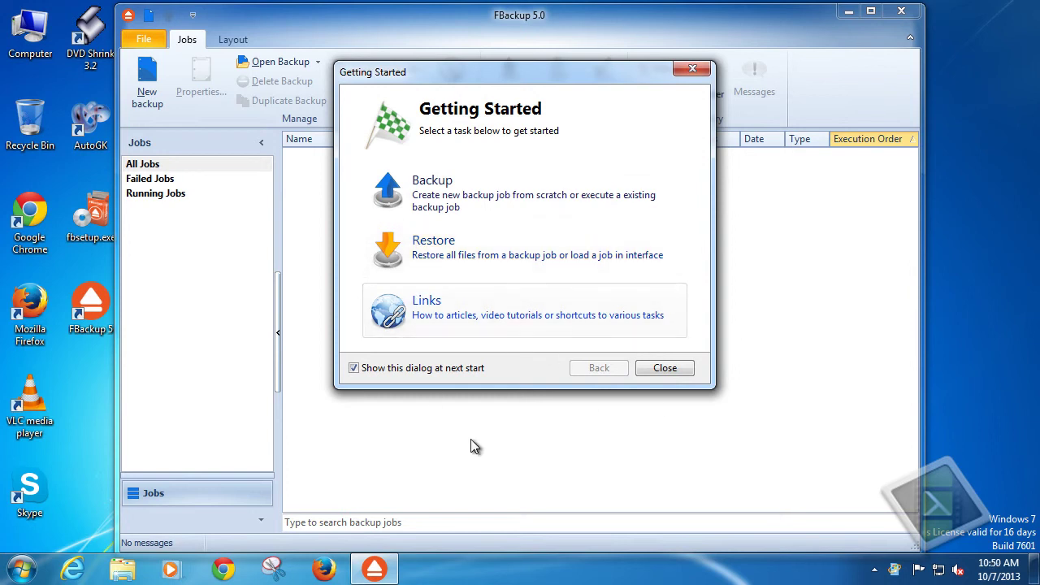
left_click(354, 369)
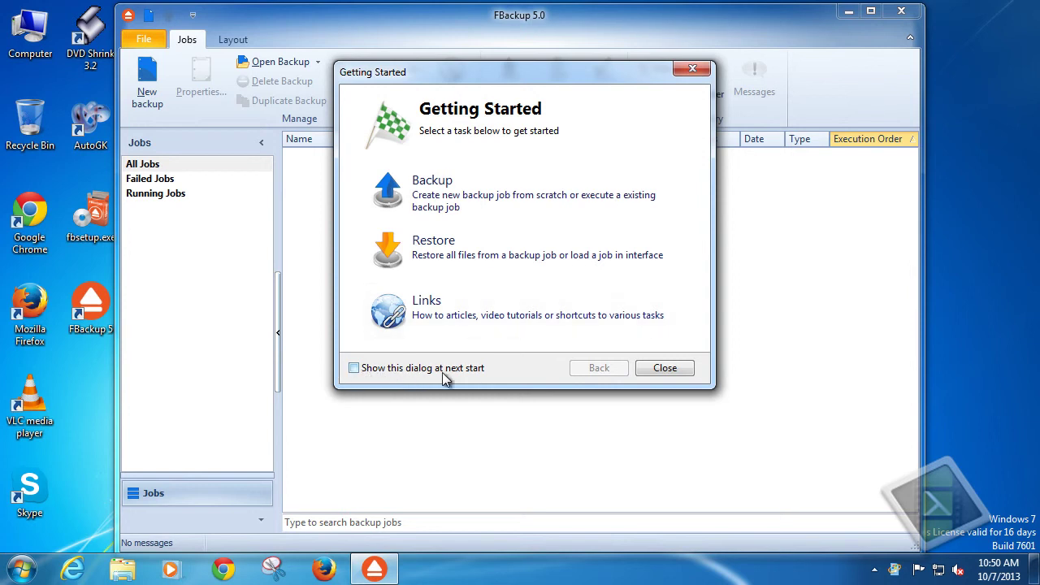
left_click(664, 368)
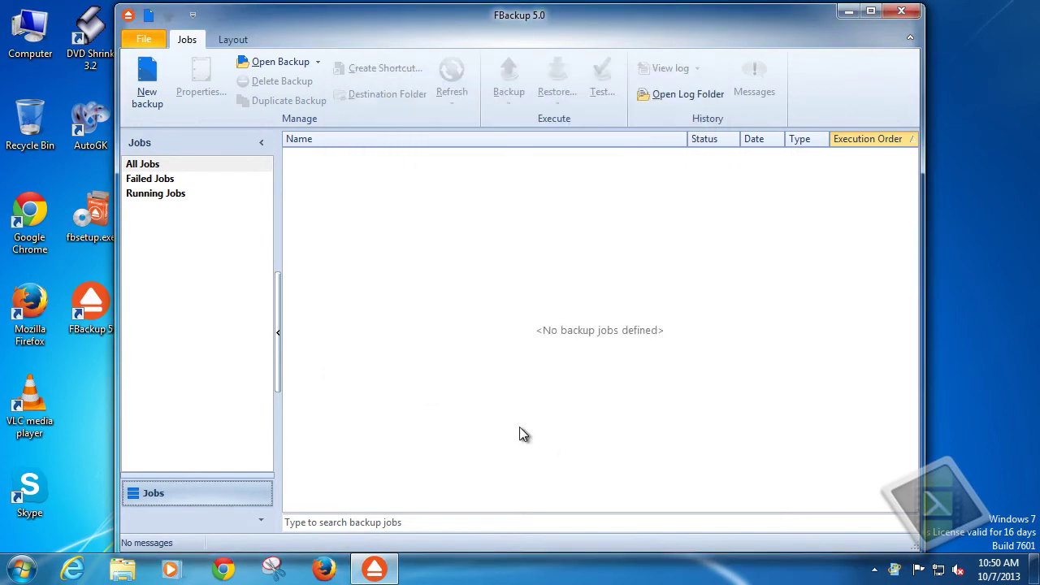
Open the program's Options and check which interface languages the General options offer.
left_click(154, 44)
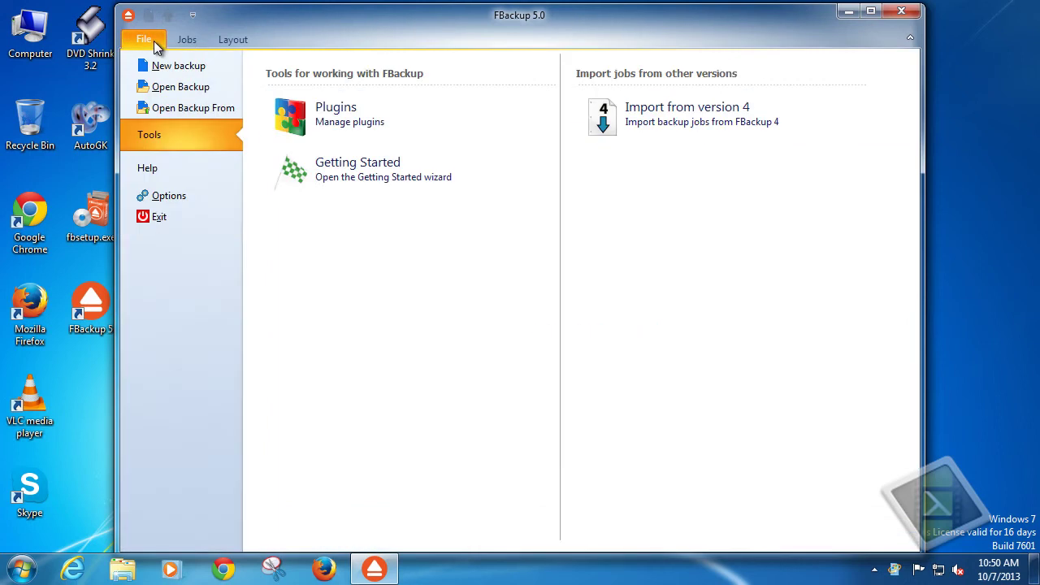
left_click(168, 198)
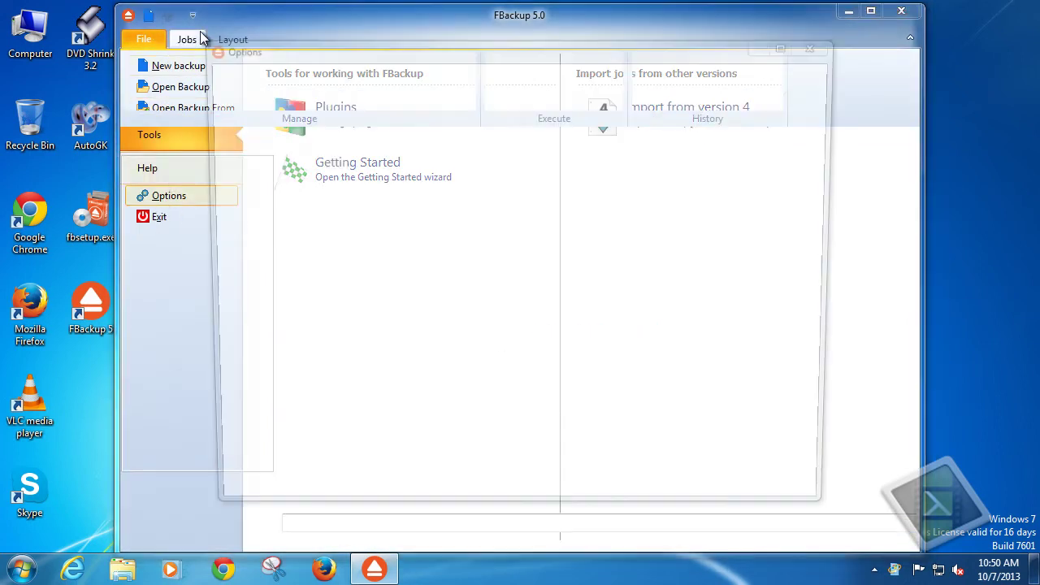
left_click(546, 156)
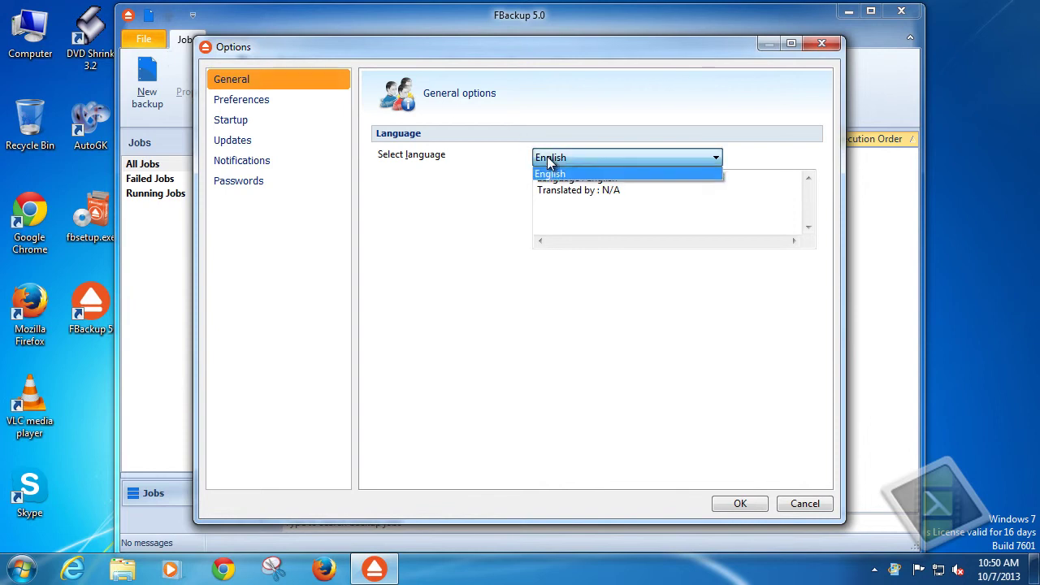
left_click(557, 168)
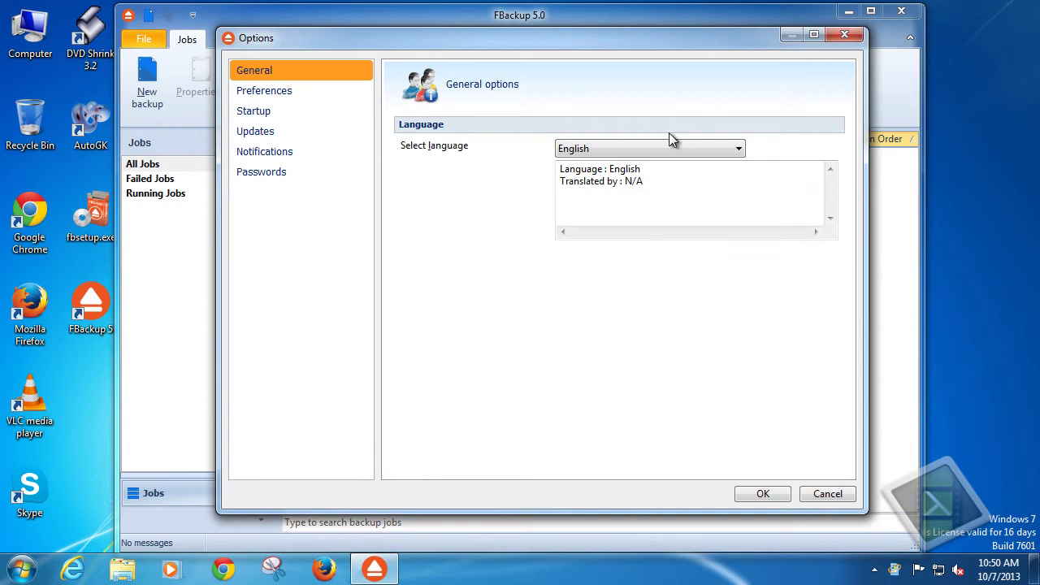
left_click(659, 151)
left_click(659, 150)
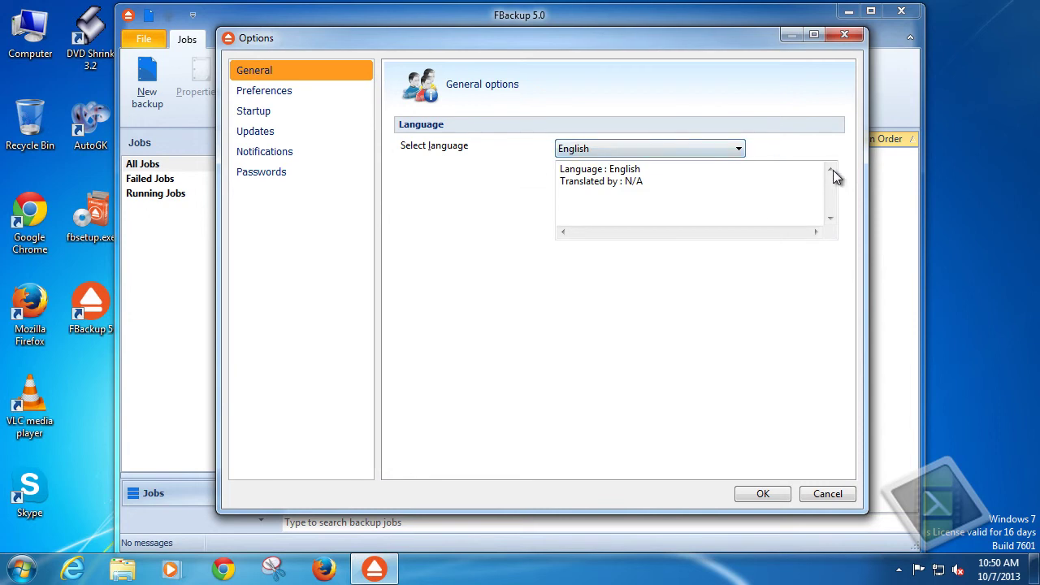
Review the Preferences and Startup options, and check the hidden system tray icons.
left_click(321, 91)
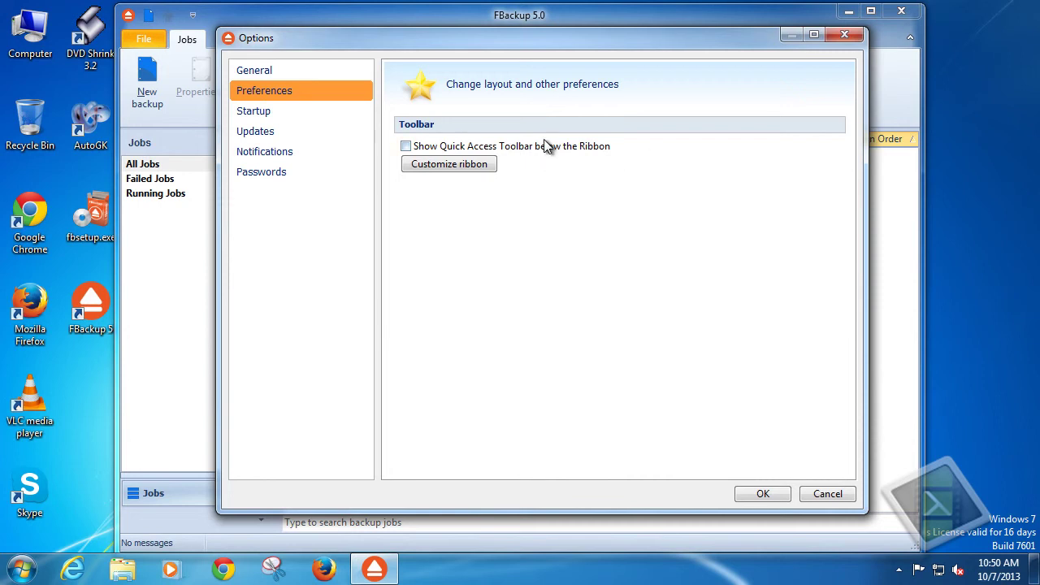
left_click(265, 111)
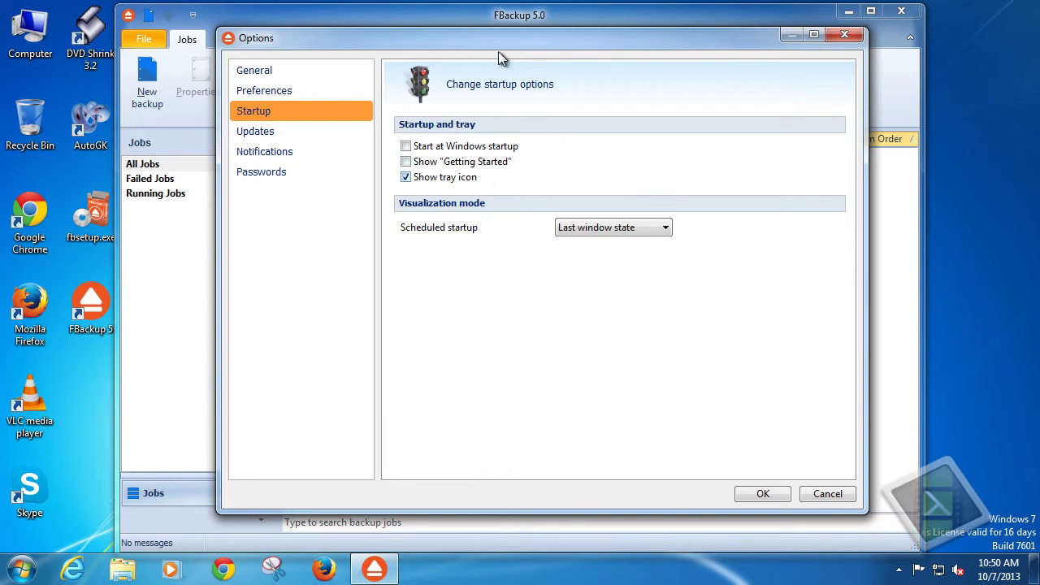
left_click_drag(499, 49, 530, 543)
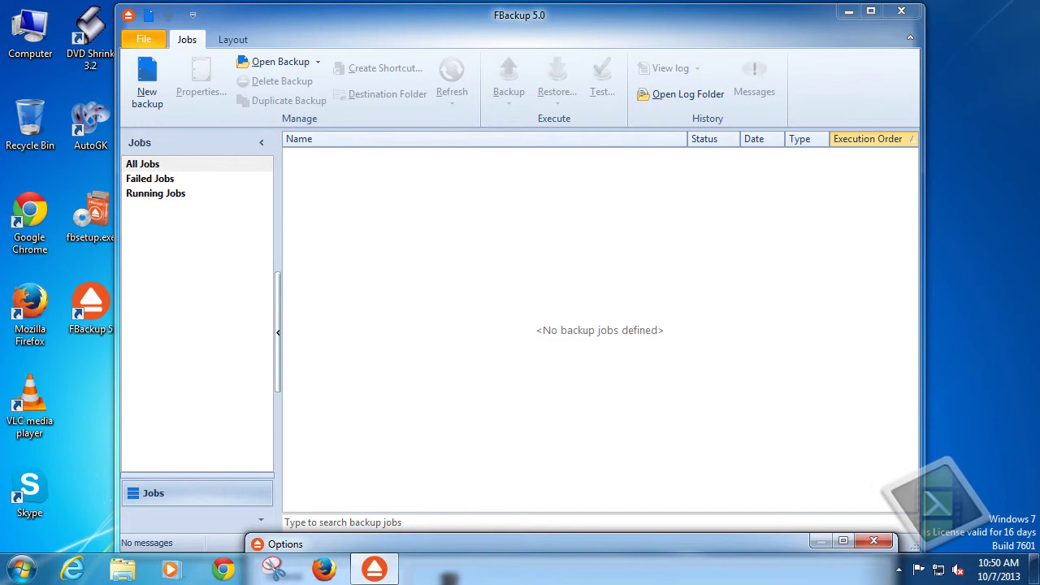
left_click_drag(530, 543, 529, 61)
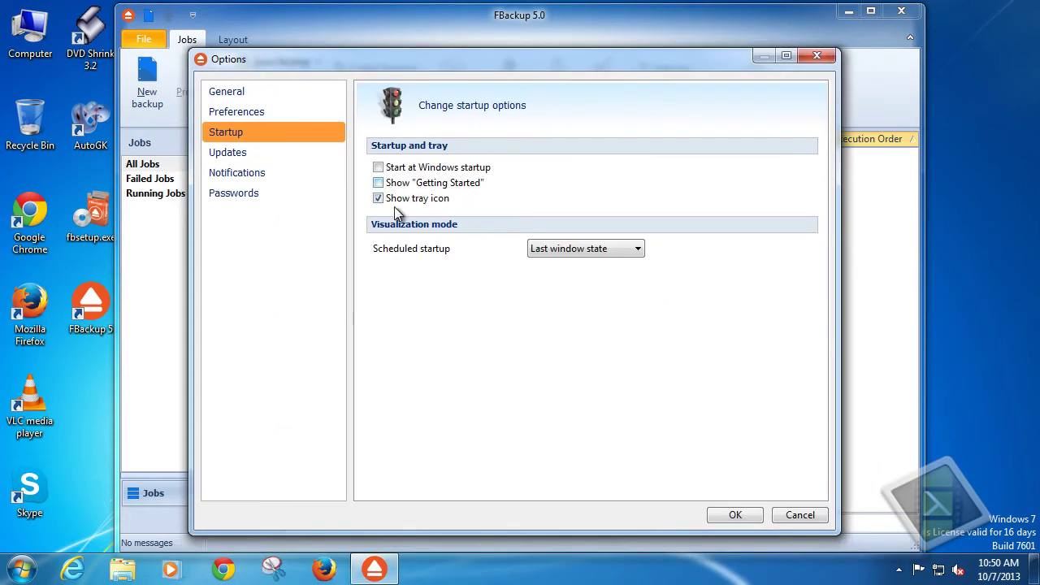
left_click(898, 569)
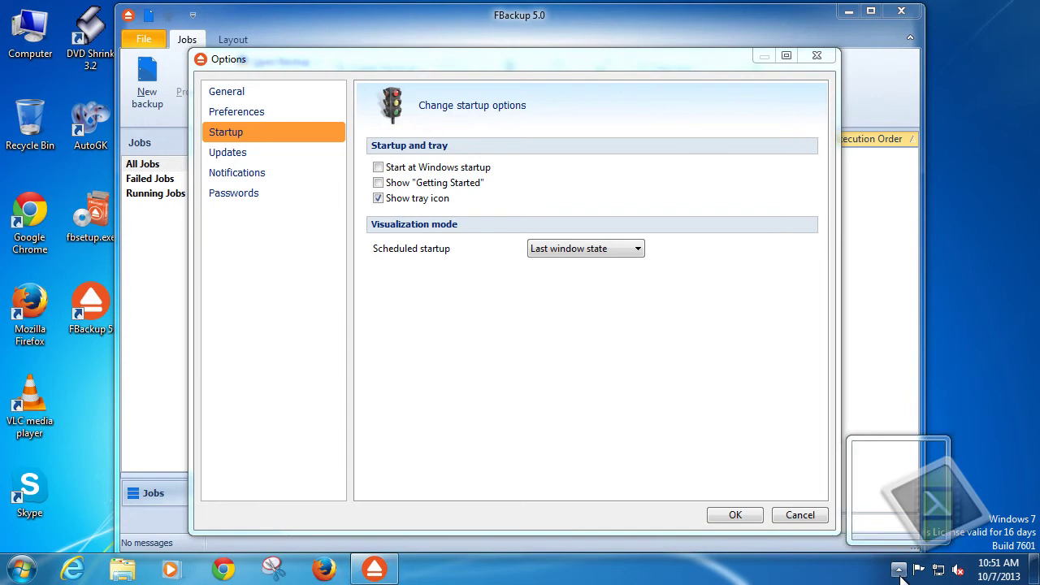
left_click(500, 349)
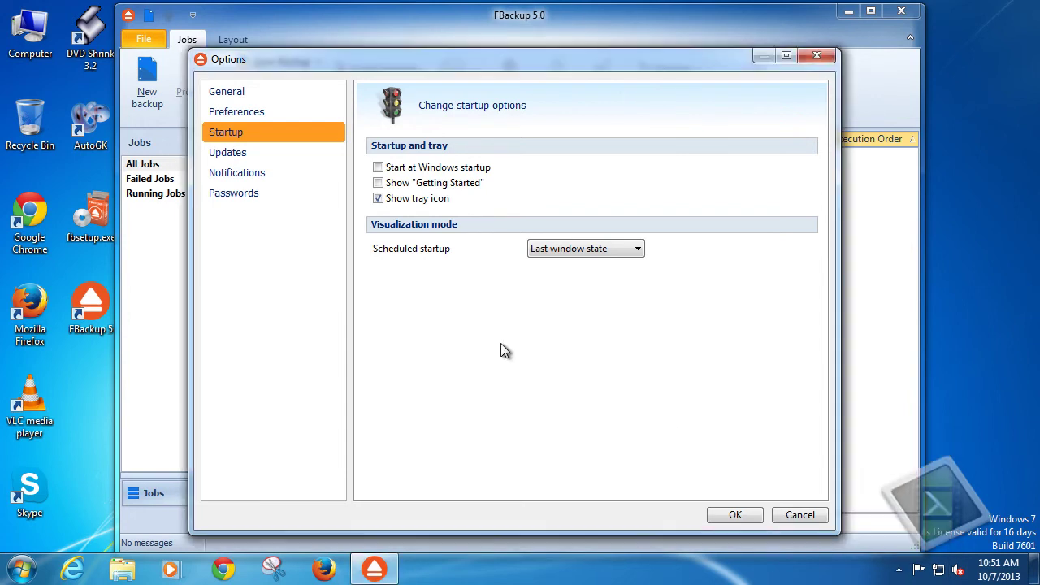
Check which window states the Startup options offer for scheduled startup.
left_click(568, 252)
left_click(574, 254)
left_click(593, 249)
left_click(589, 253)
left_click(588, 253)
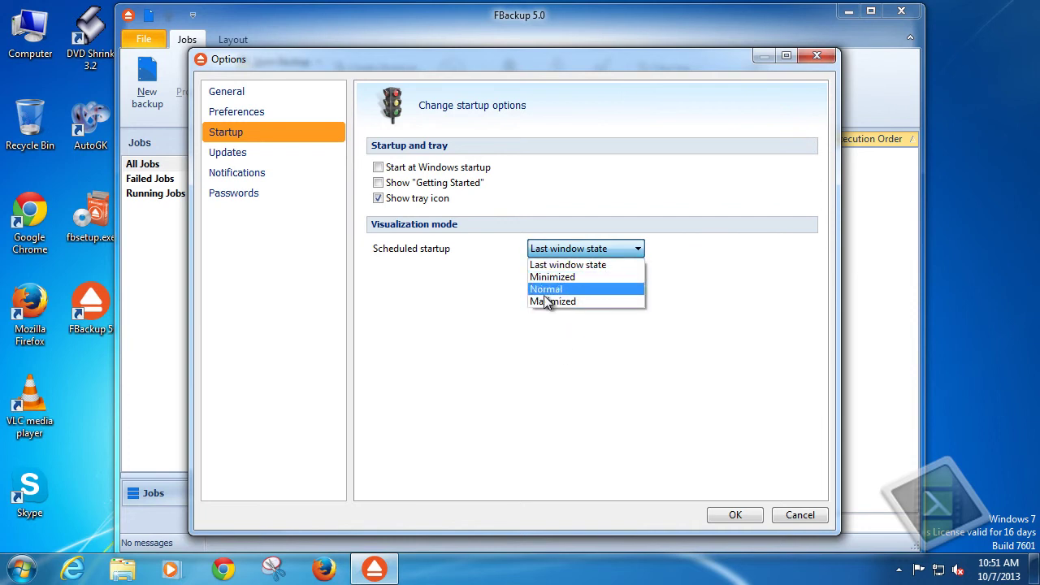
left_click(468, 333)
Review the check modes and frequencies offered for program updates, keeping Automatic and Daily.
left_click(273, 156)
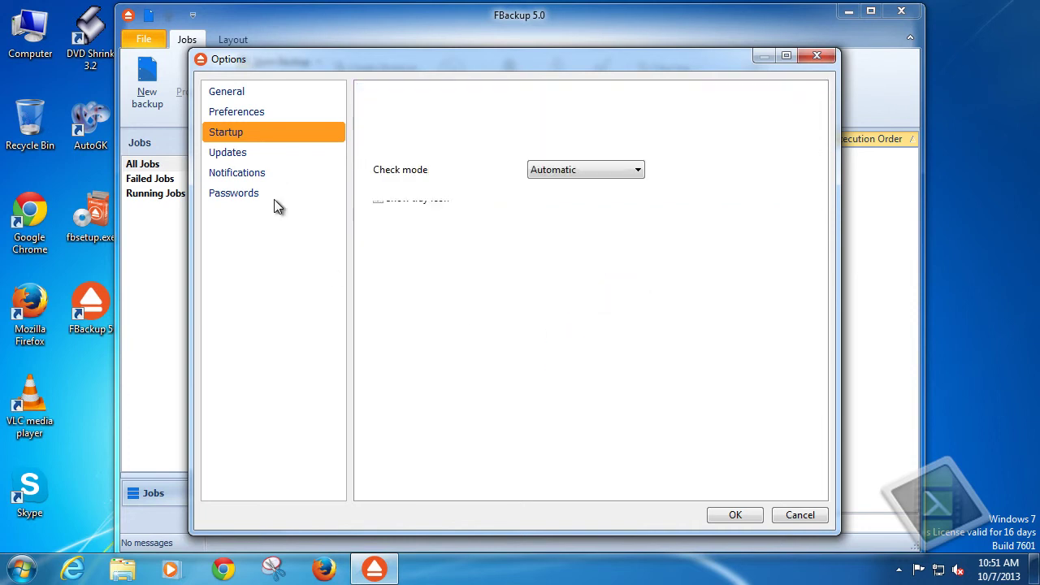
left_click(574, 168)
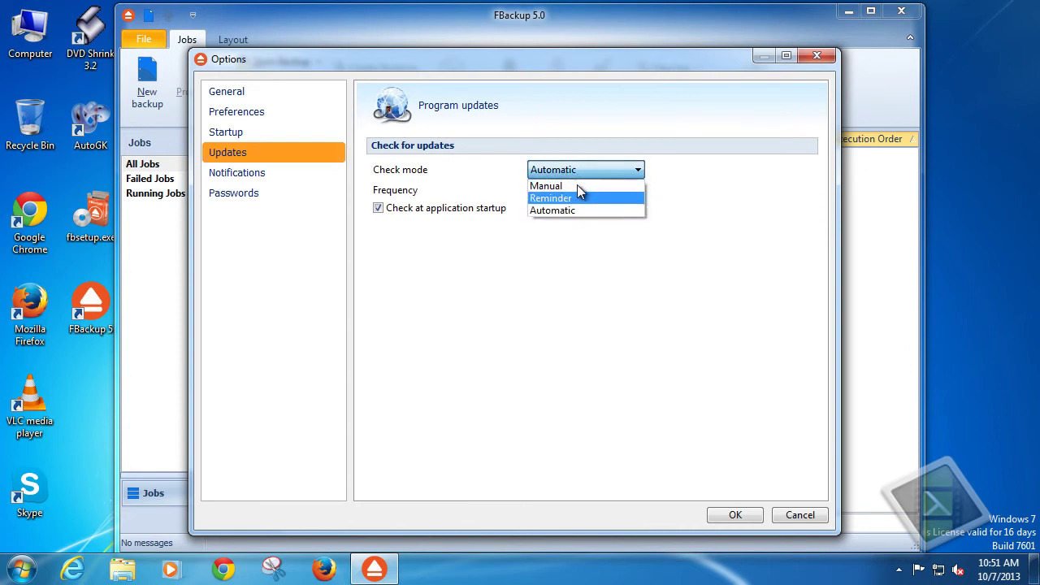
left_click(739, 142)
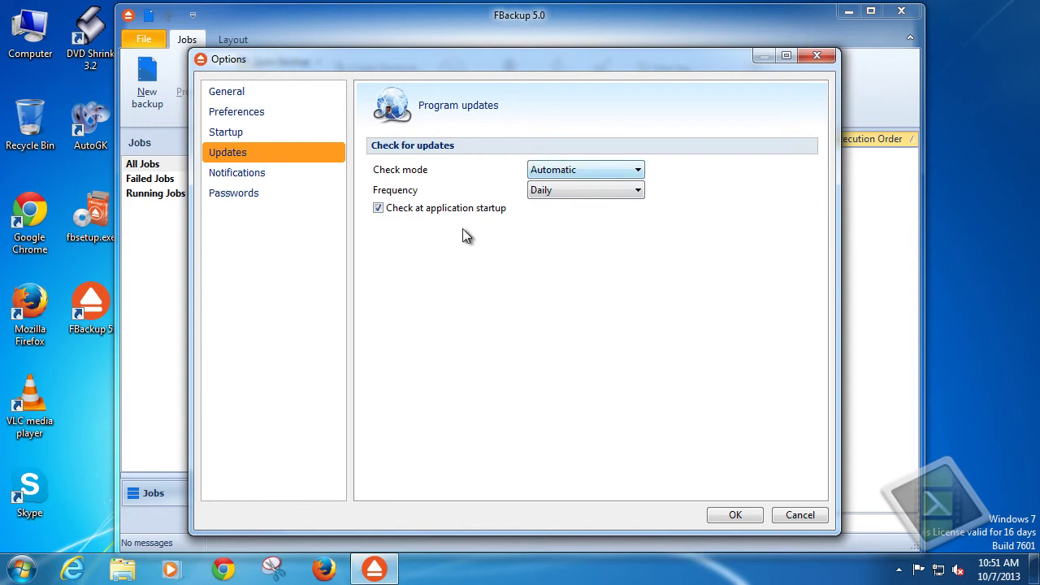
left_click(560, 191)
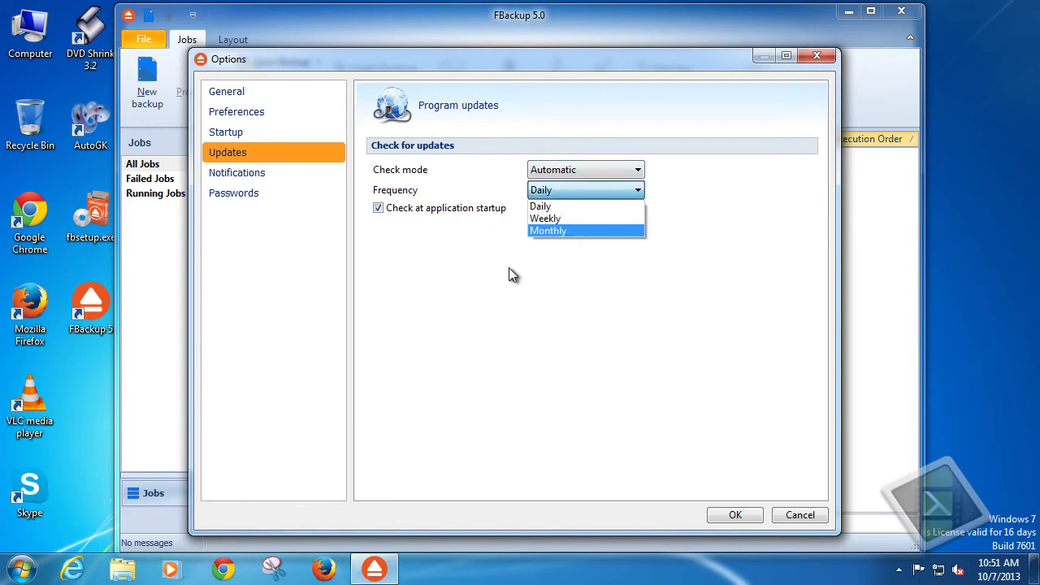
left_click(572, 205)
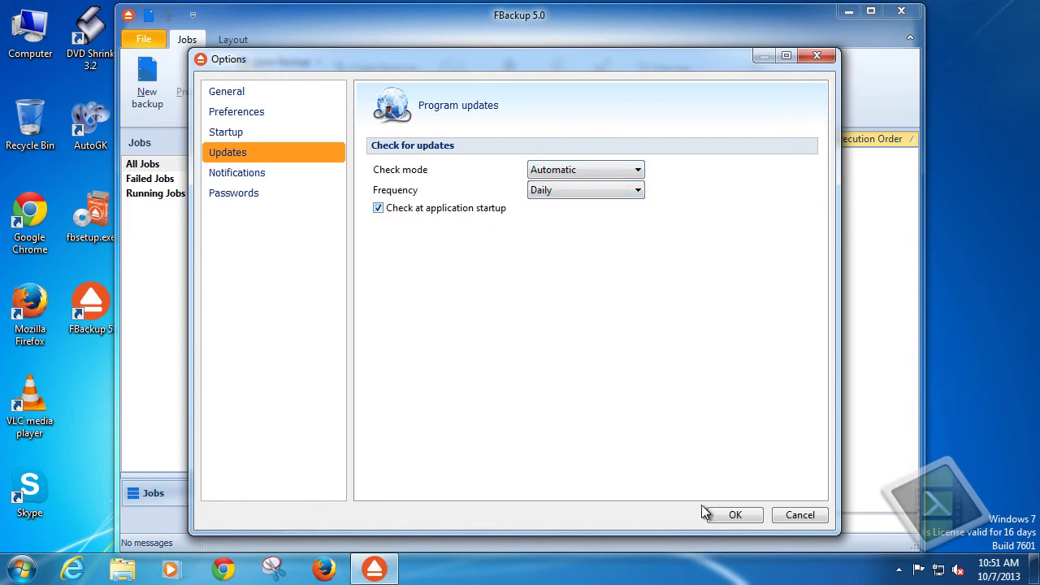
Review the Notifications options and check the available active profiles, keeping Normal.
left_click(248, 177)
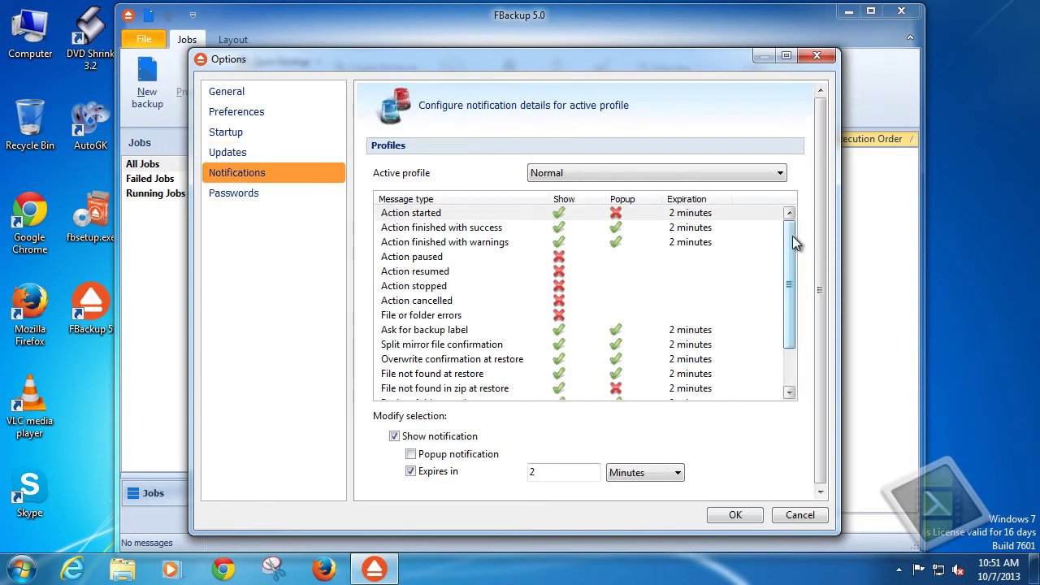
left_click(569, 213)
left_click(541, 174)
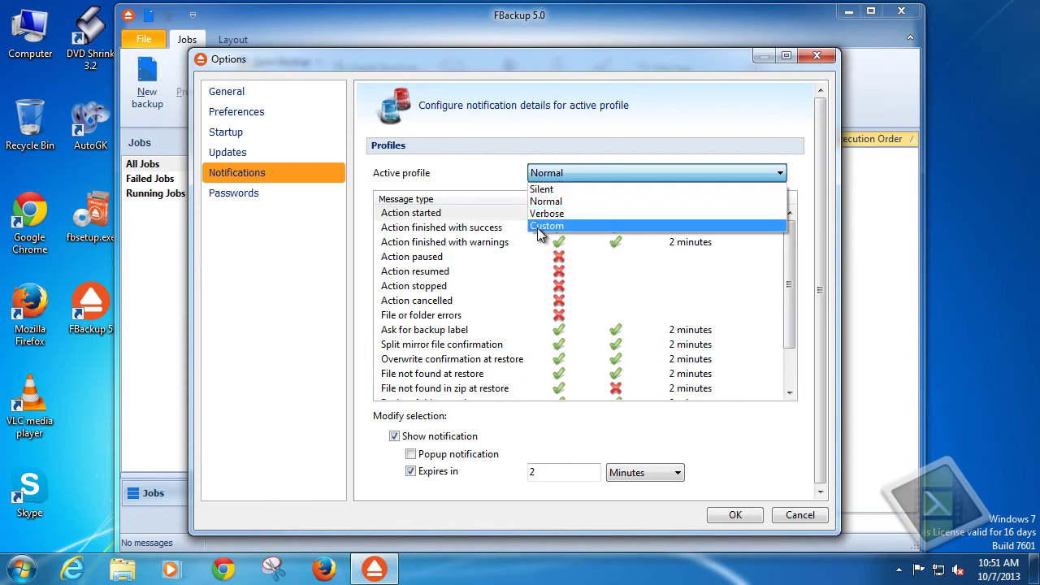
left_click(579, 173)
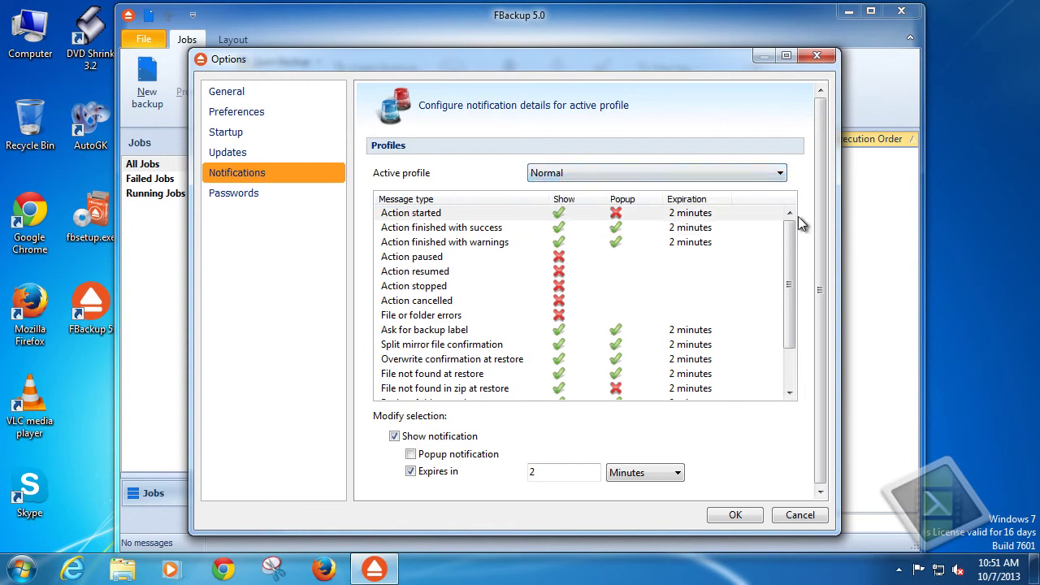
mouse_move(789, 235)
left_mouse_down()
mouse_move(786, 322)
mouse_move(790, 232)
left_mouse_up()
Review the password storage options and close the Options dialog, accepting its settings.
left_click(246, 195)
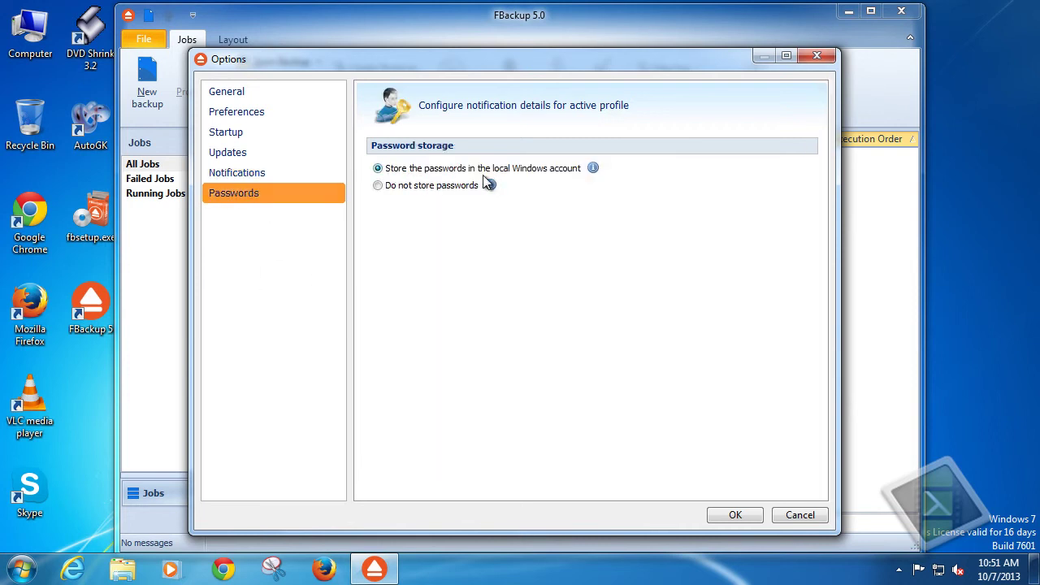
mouse_move(550, 173)
left_click(735, 516)
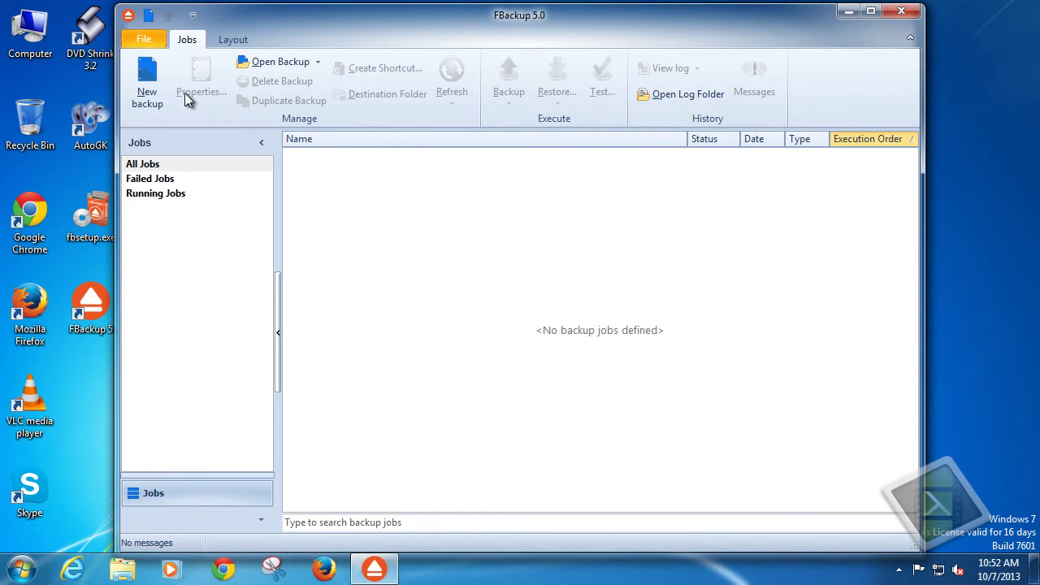
Start a new backup named TEST with Local Disk (C:) as the local drive.
left_click(147, 81)
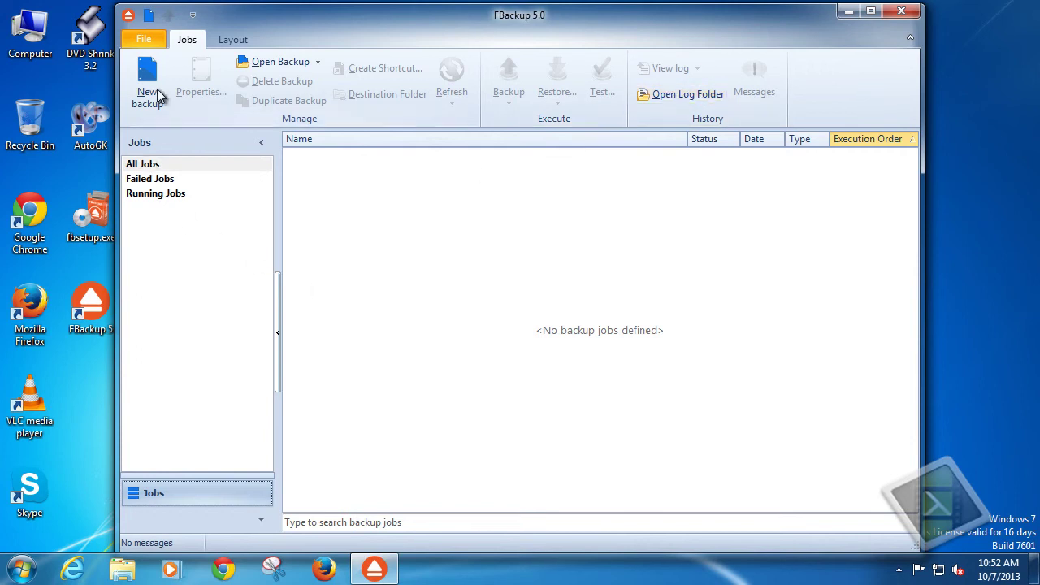
left_click(166, 58)
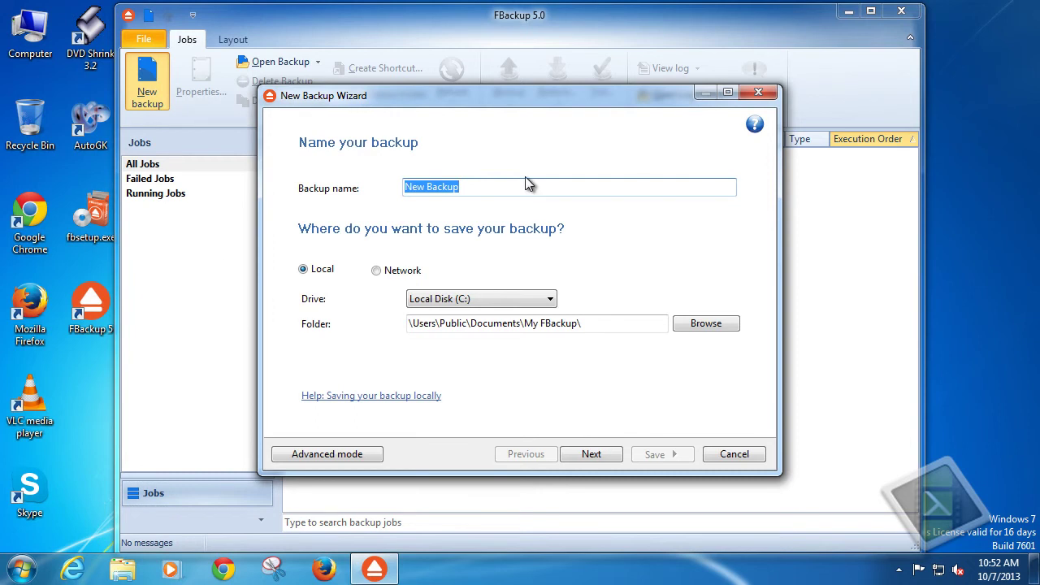
type("TEST")
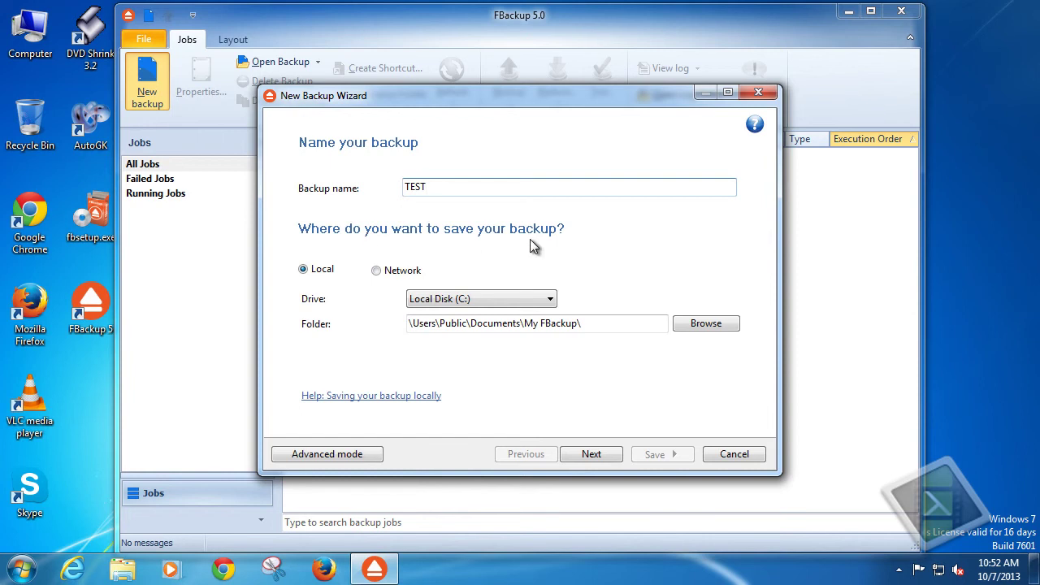
left_click(414, 299)
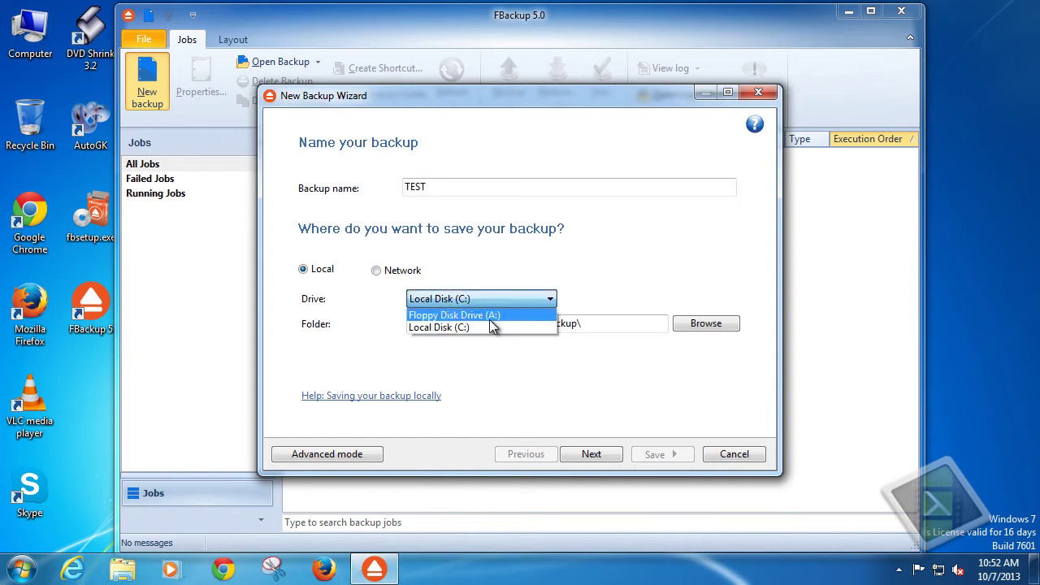
left_click(475, 328)
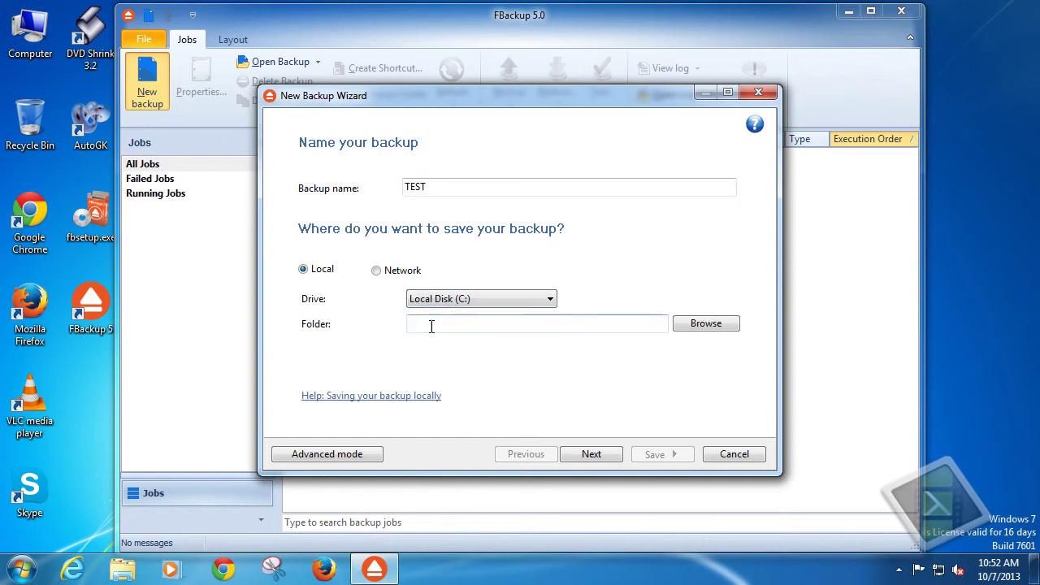
Create a folder named Backup on Local Disk (C:) and set it as the backup's save location.
left_click(431, 324)
left_click(728, 326)
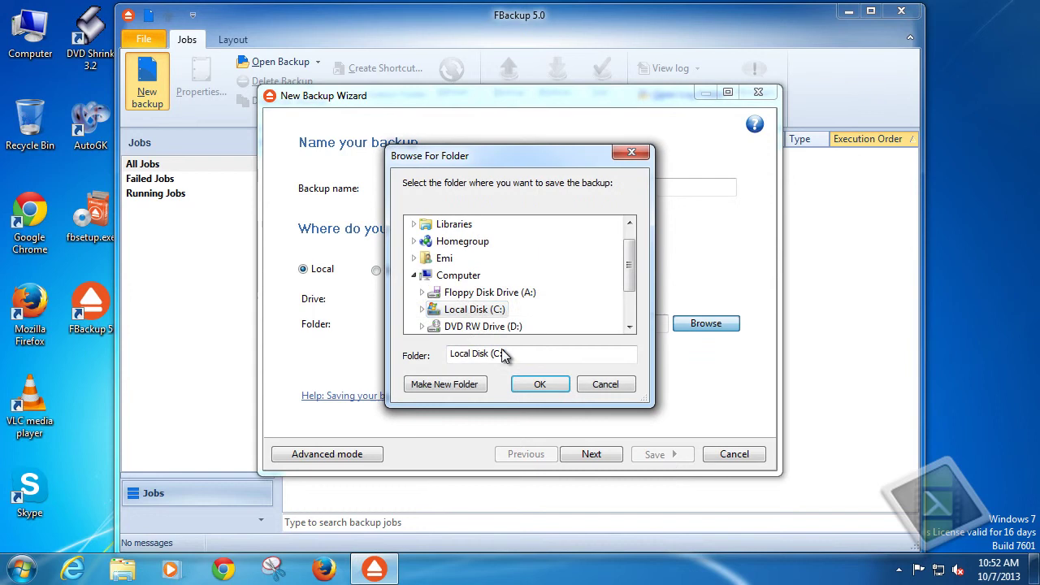
double_click(467, 310)
left_click(460, 389)
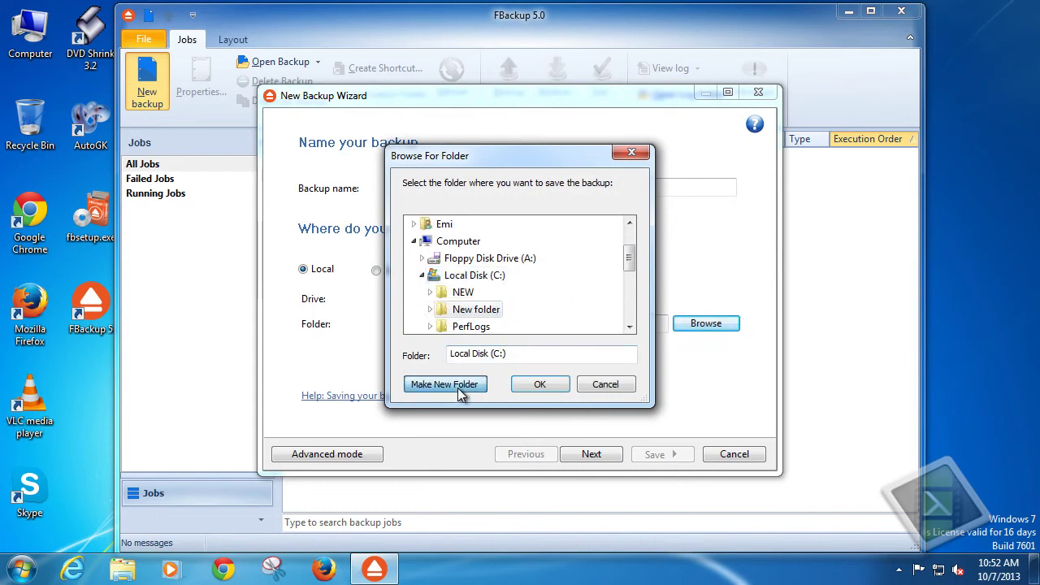
type("B")
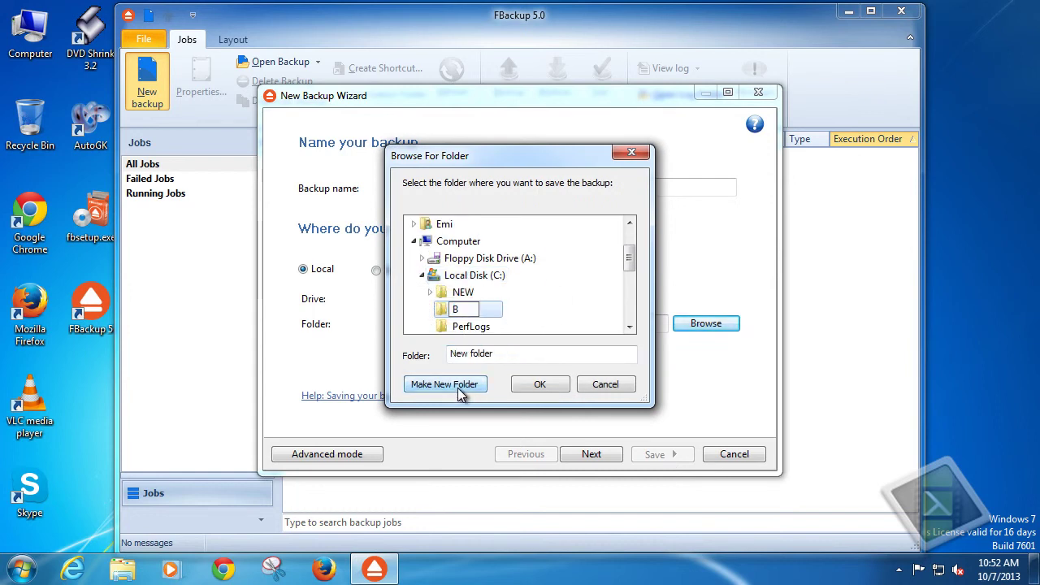
type("ckup")
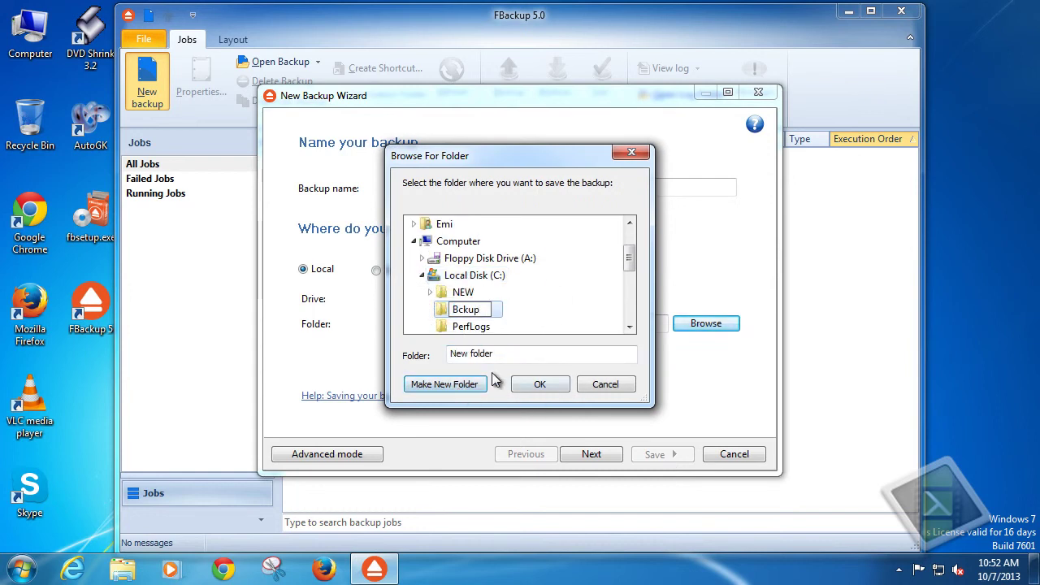
key("Left")
key("Left")
key("Left")
key("Left")
type("a")
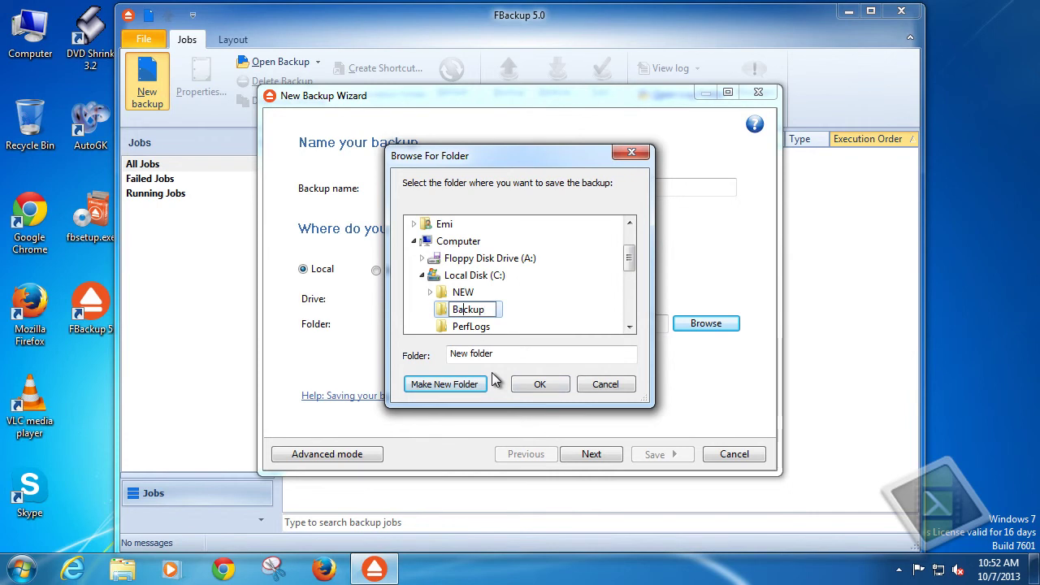
left_click(527, 392)
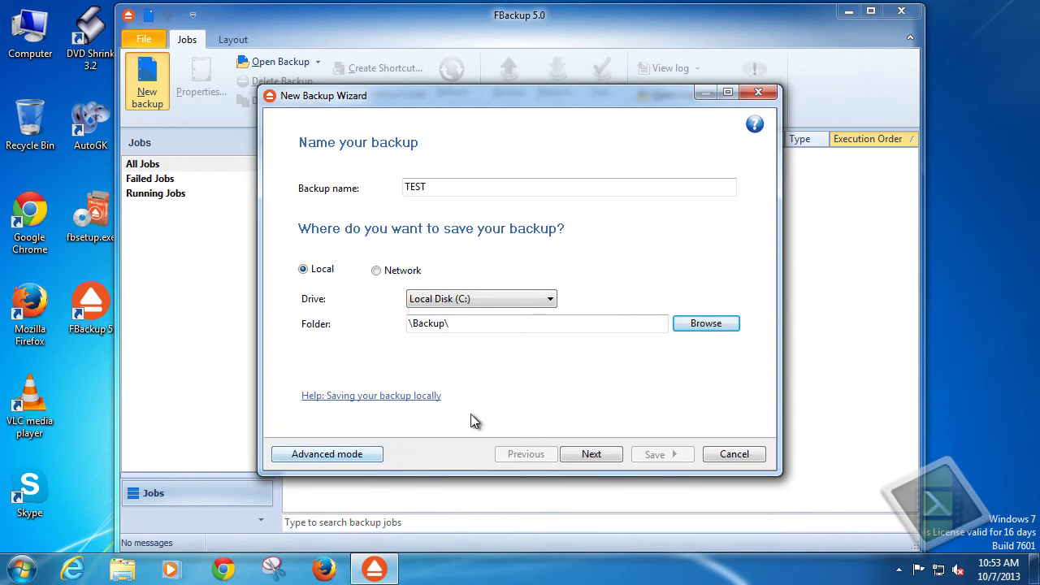
Switch the new backup to advanced mode and review its general, local, external, removable and network destination settings.
left_click(341, 456)
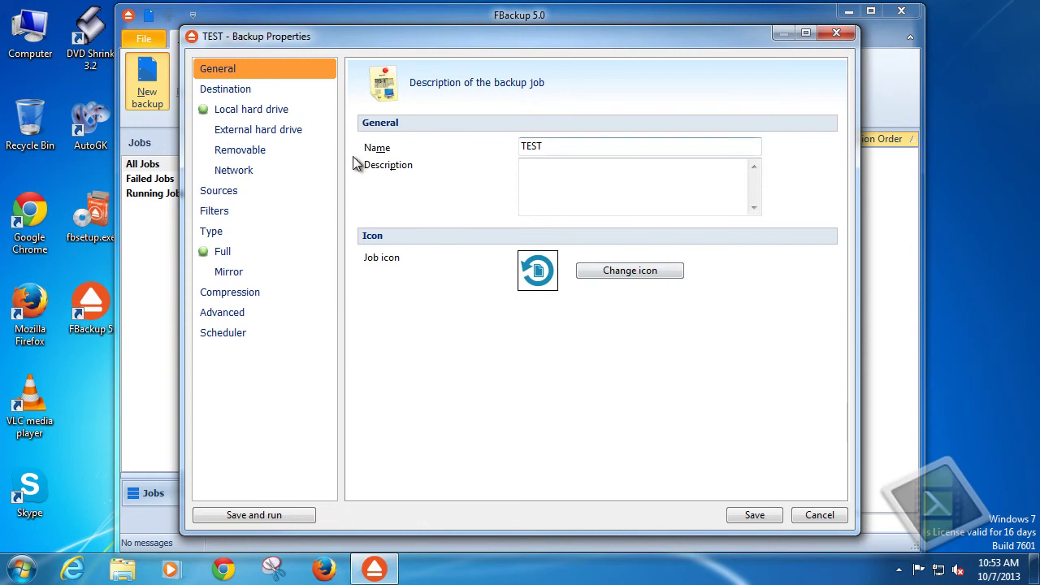
left_click(245, 89)
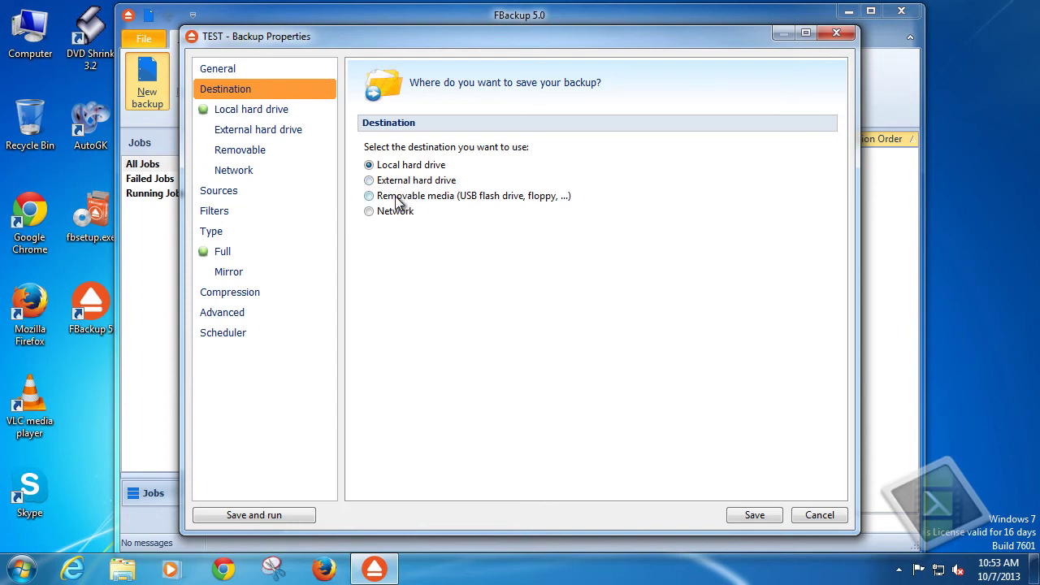
left_click(259, 116)
left_click(258, 130)
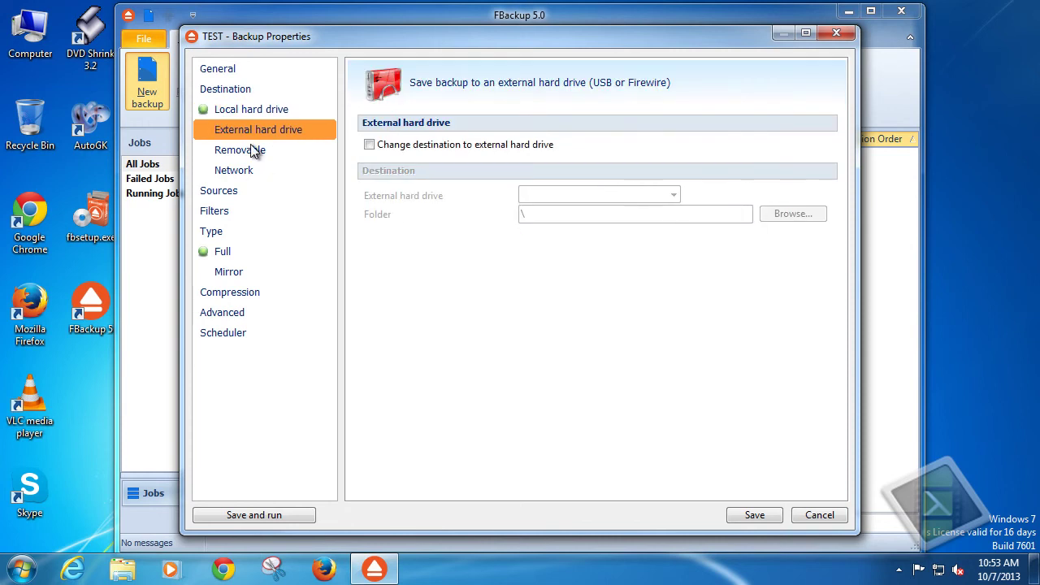
left_click(253, 149)
left_click(251, 170)
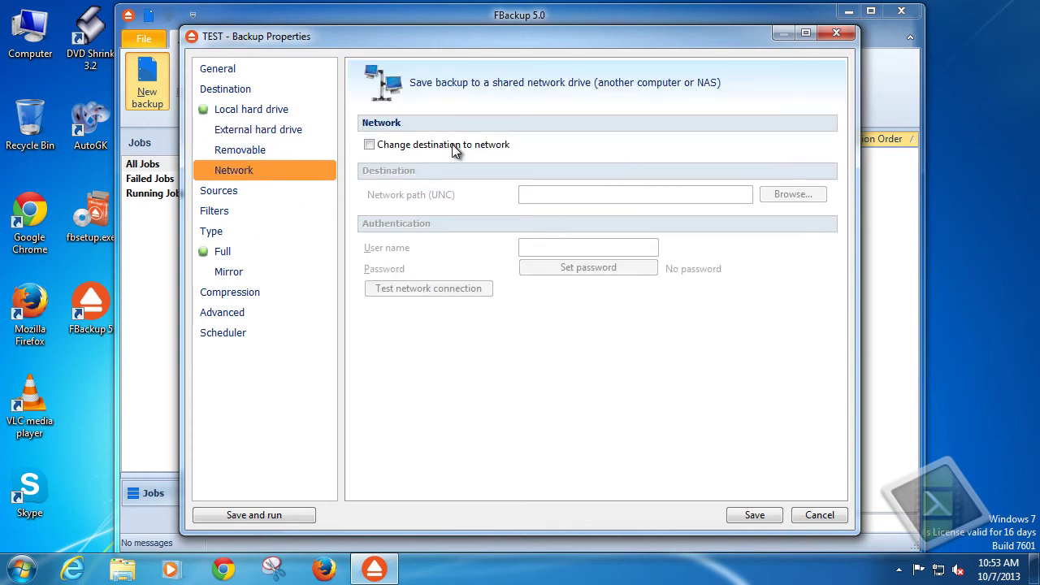
Open the backup's Sources settings and try to move on to Filters without adding a source.
left_click(215, 194)
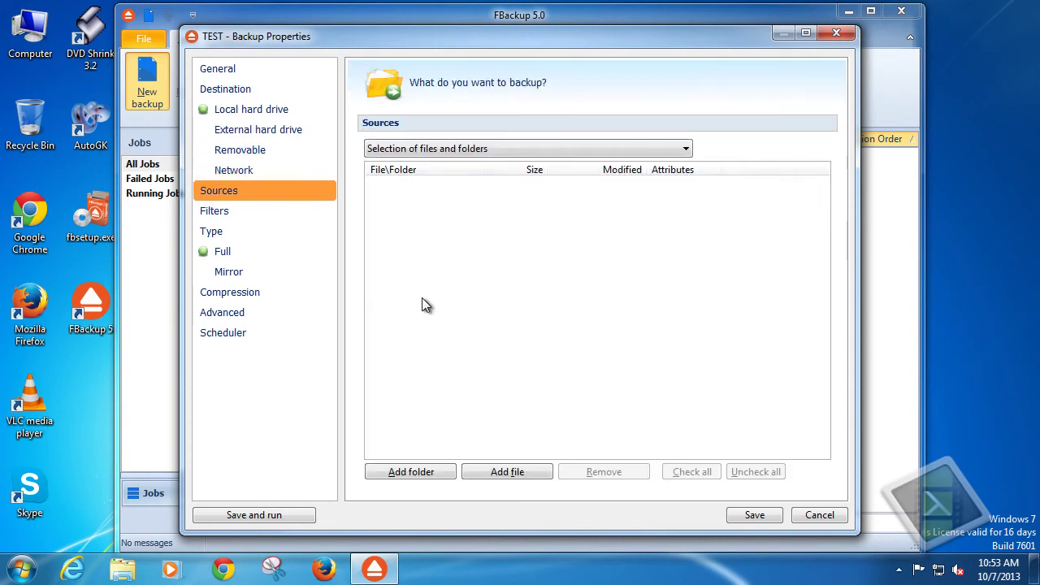
left_click(243, 213)
left_click(626, 297)
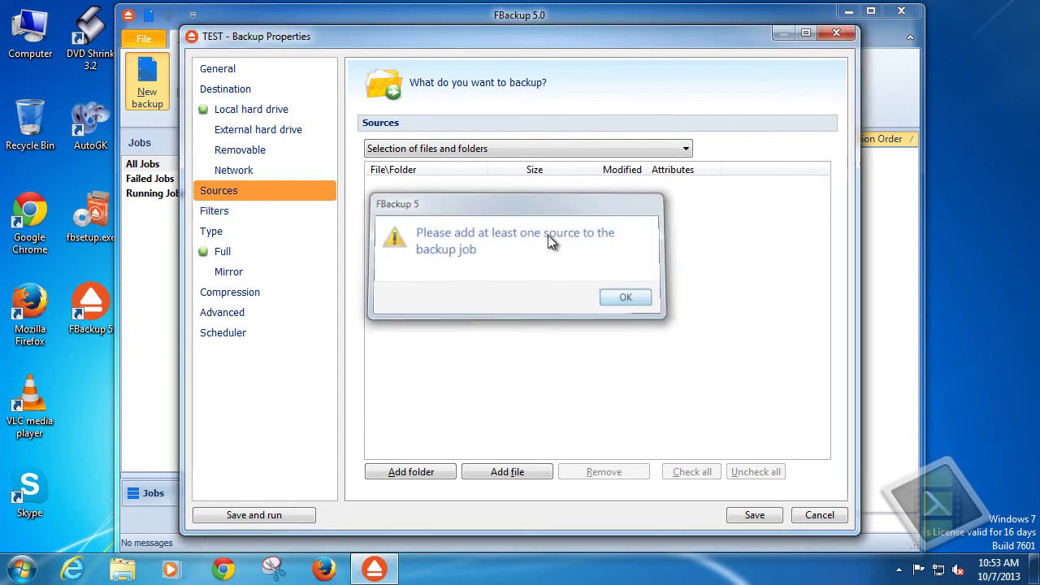
left_click(195, 215)
left_click(615, 296)
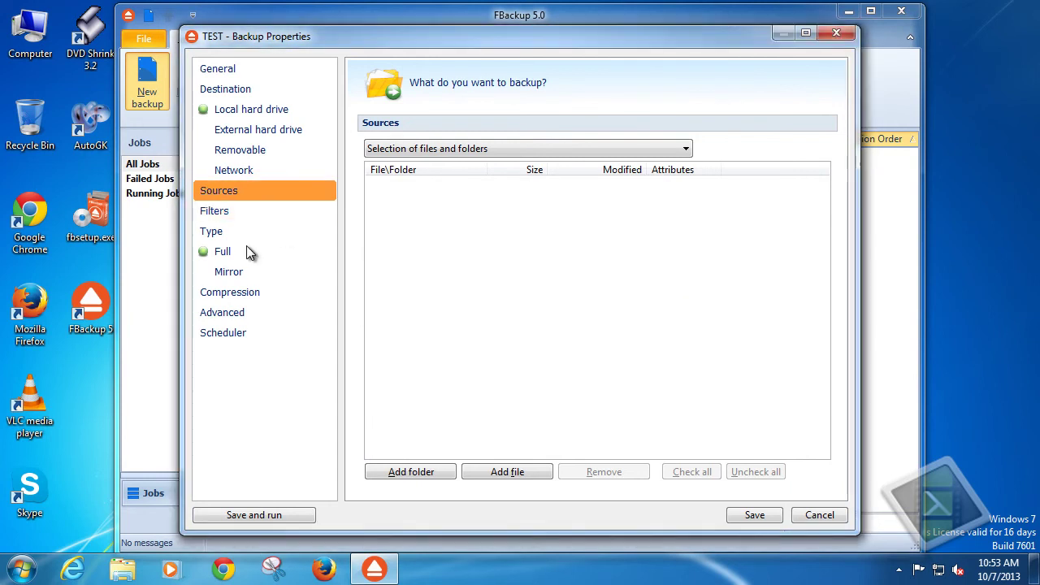
Try to open the Full and Advanced settings and save the TEST backup without a source, and discard the job.
left_click(246, 249)
left_click(629, 297)
left_click(267, 311)
left_click(611, 298)
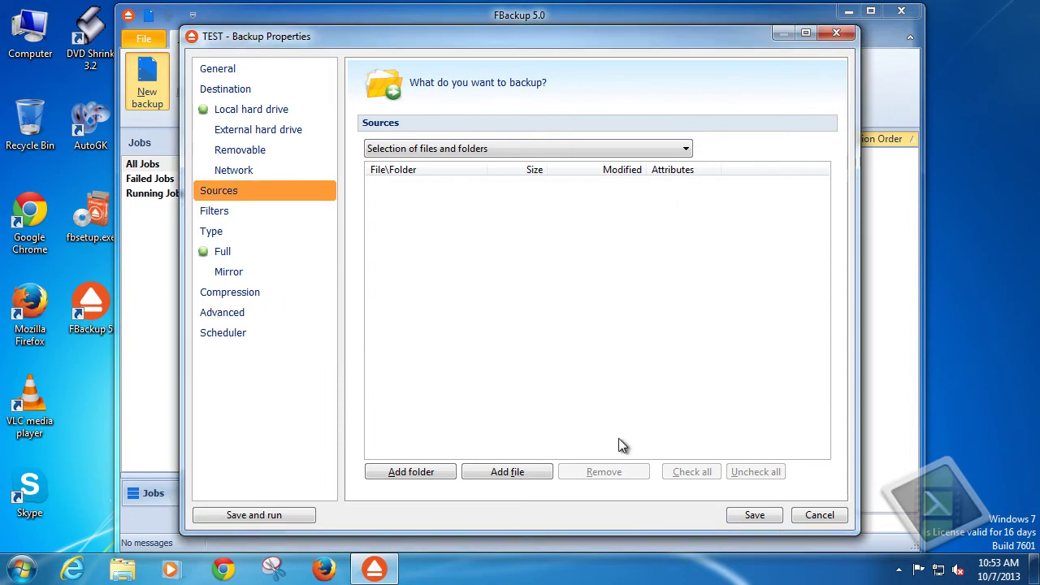
left_click(753, 520)
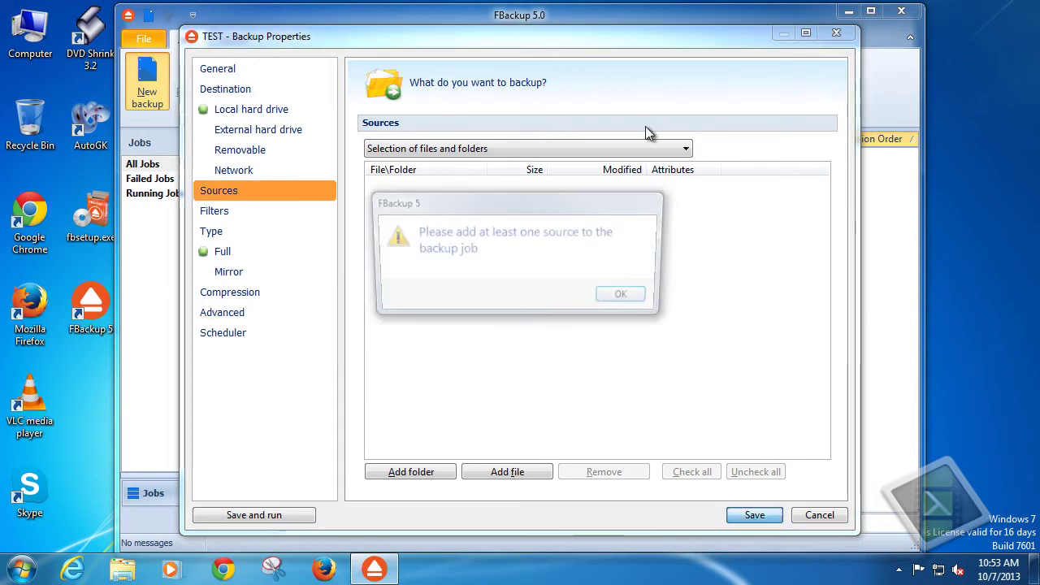
left_click(622, 297)
left_click(817, 515)
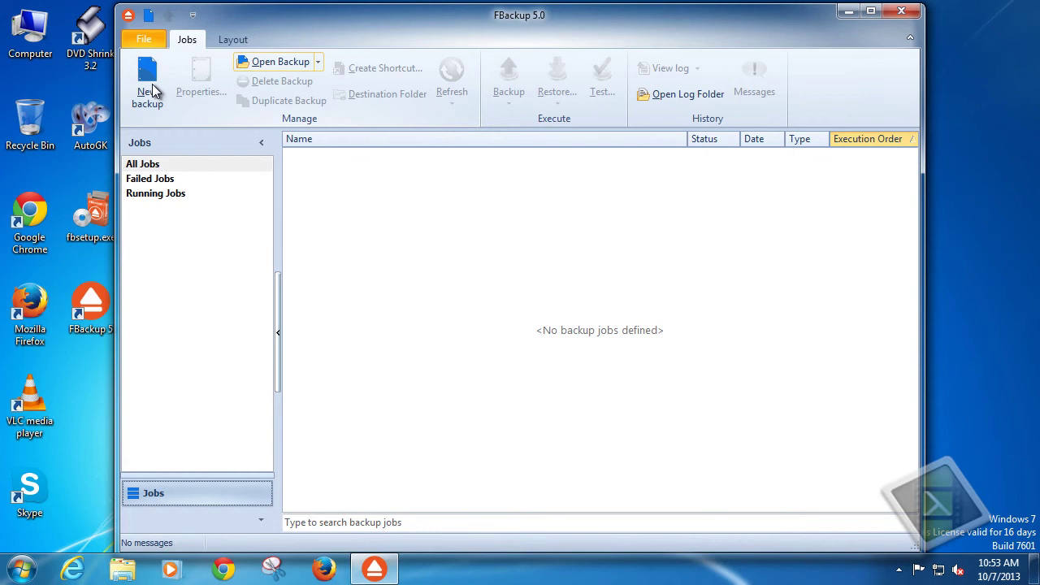
Start a new backup and create a folder named Backup on Local Disk (C:) as its save location, merging it with the existing one.
key("ctrl+n")
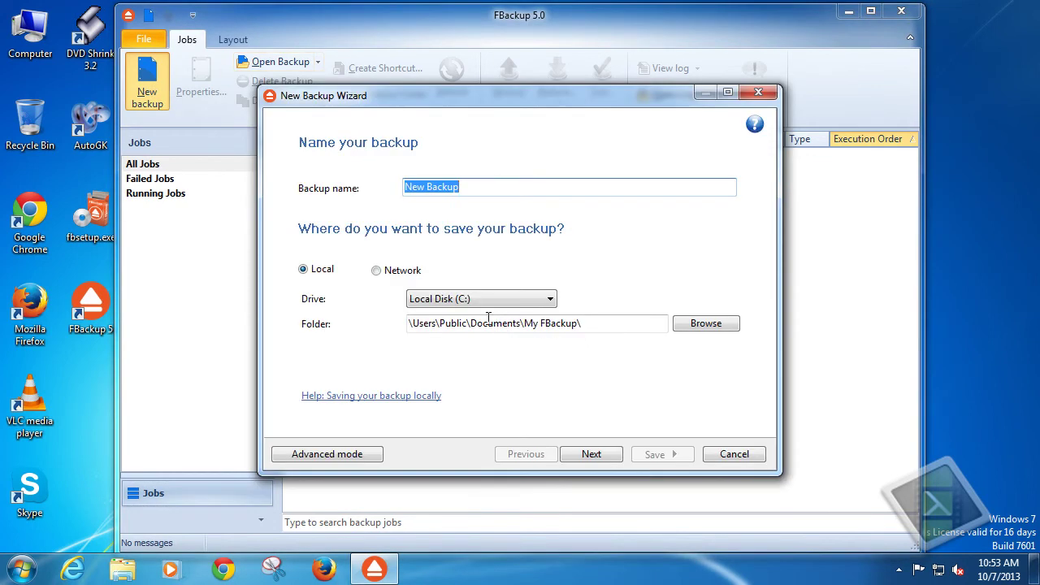
left_click(721, 323)
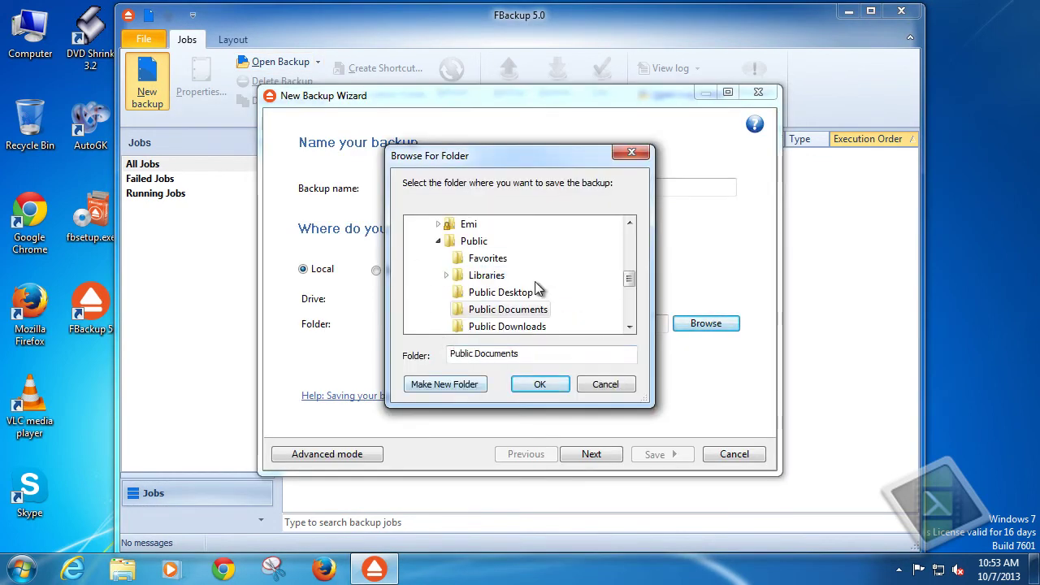
left_click(438, 241)
left_click_drag(634, 303, 631, 247)
left_click(479, 309)
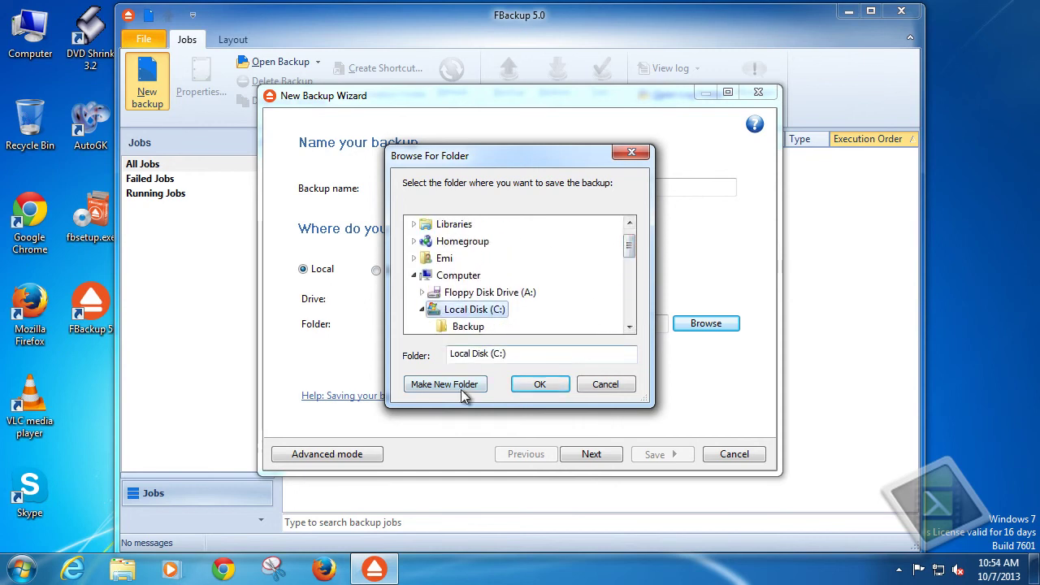
left_click(460, 385)
type("B")
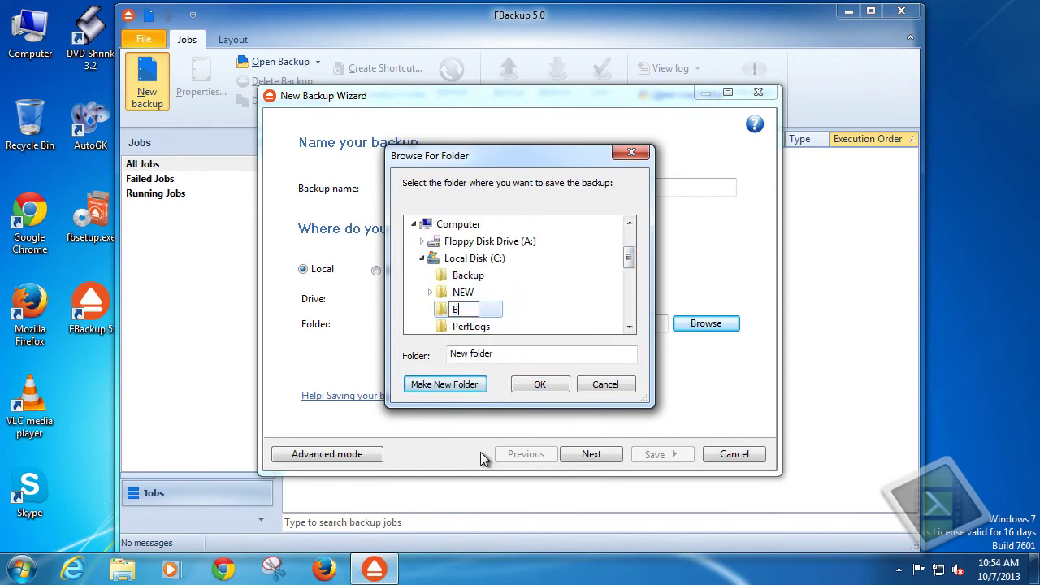
type("ackup")
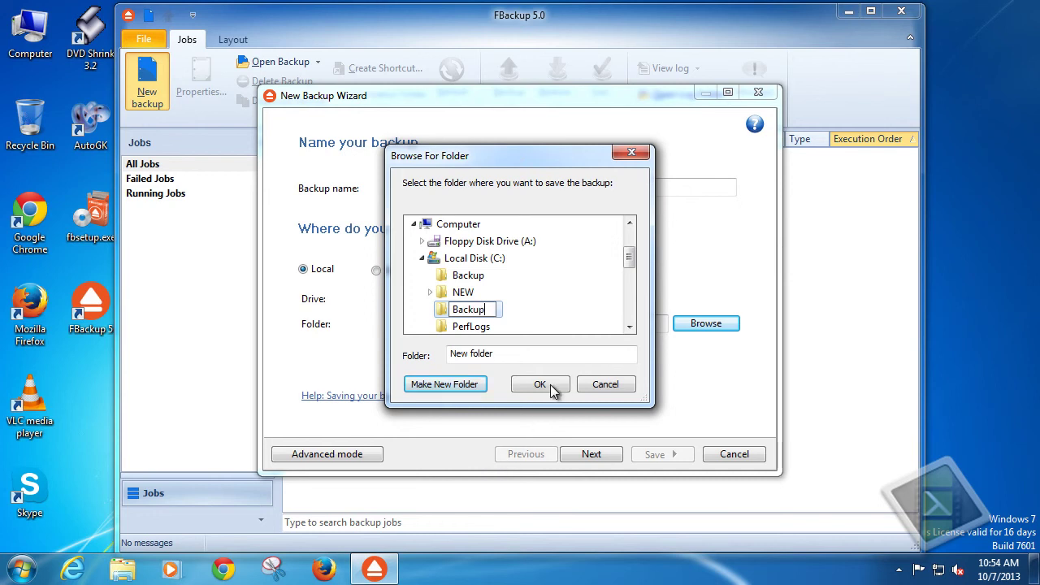
left_click(554, 388)
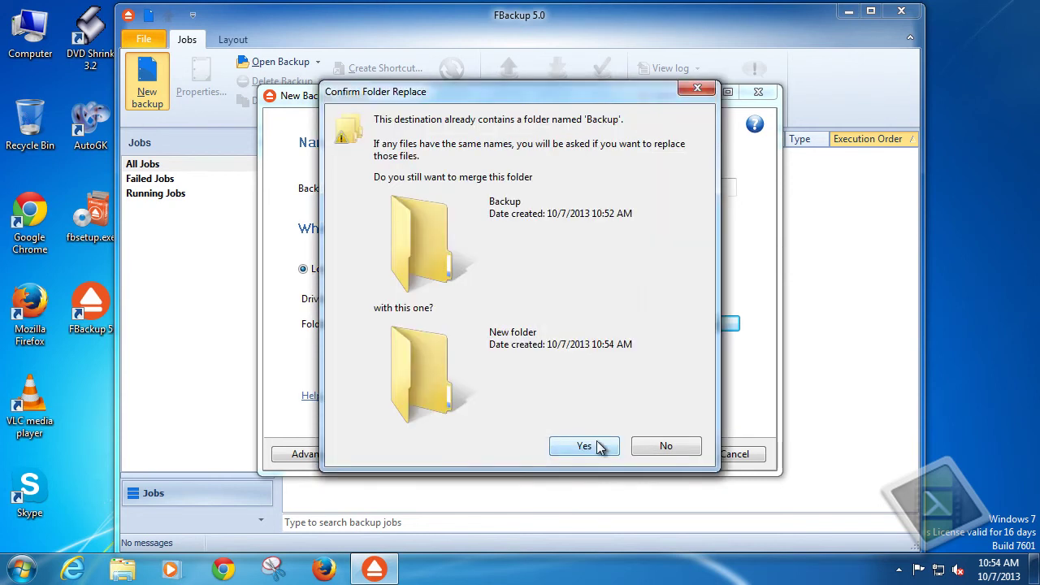
left_click(597, 454)
left_click(535, 382)
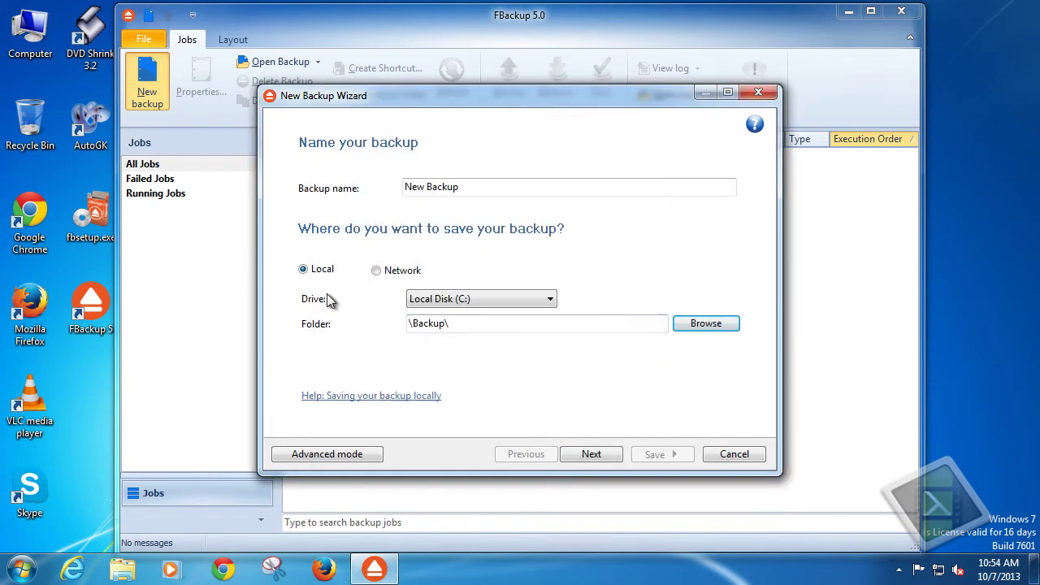
Review the source and filter type options, keep the filter type on Exclude, and choose My Documents (plugin) as the backup source.
left_click(597, 453)
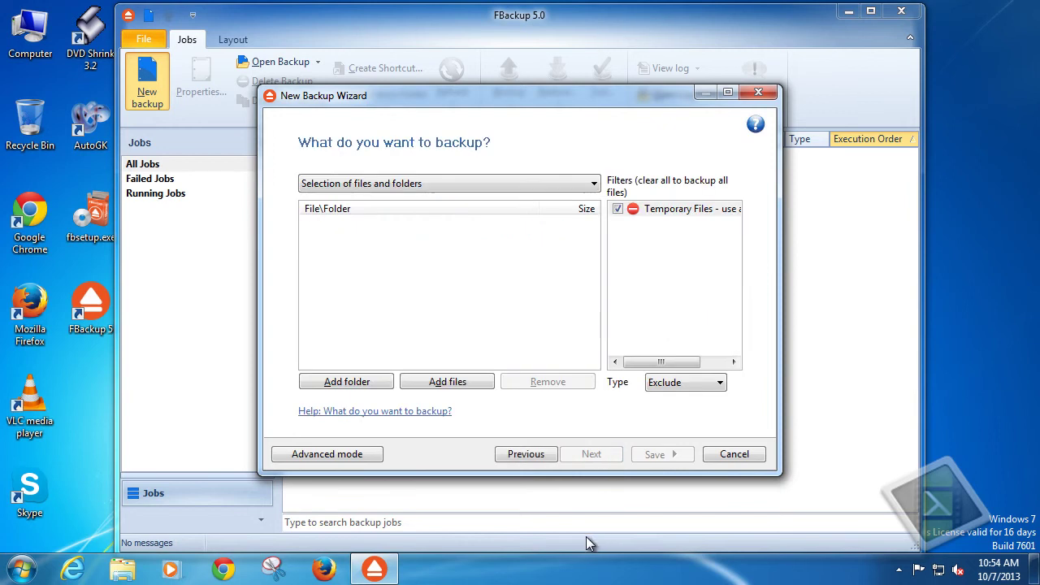
left_click(363, 183)
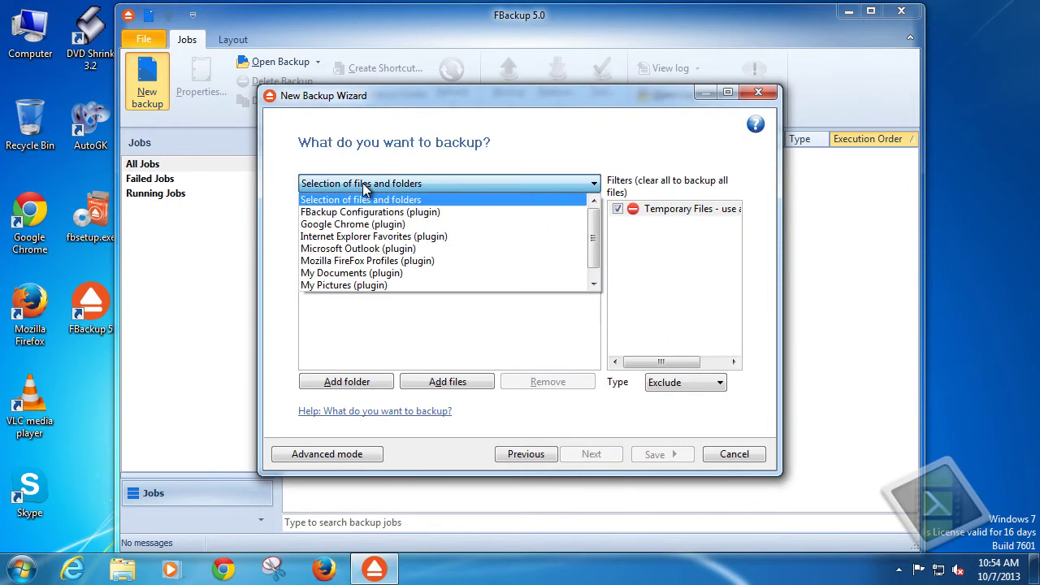
left_click(362, 199)
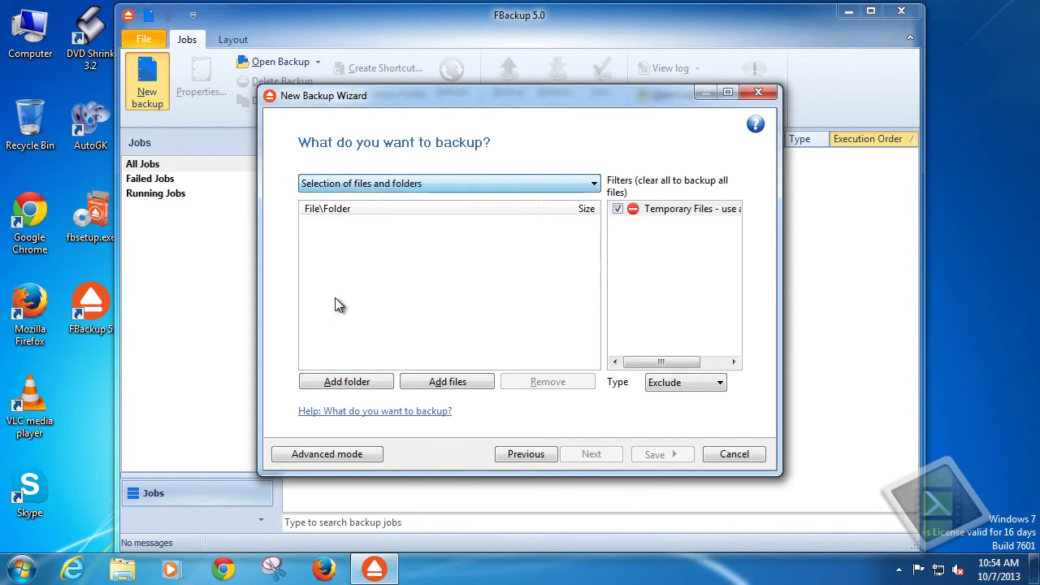
left_click(699, 385)
left_click(701, 387)
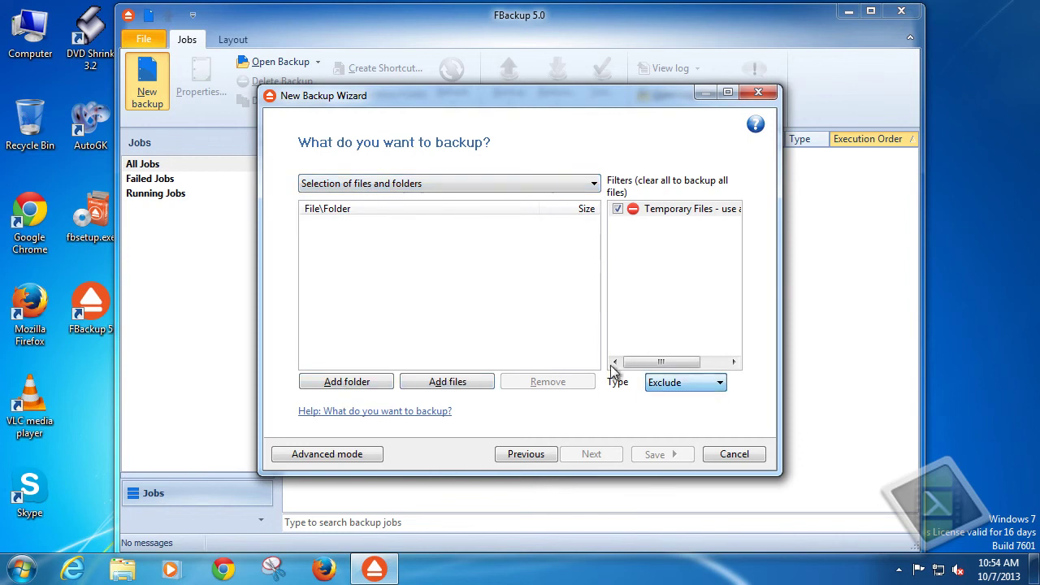
left_click(435, 185)
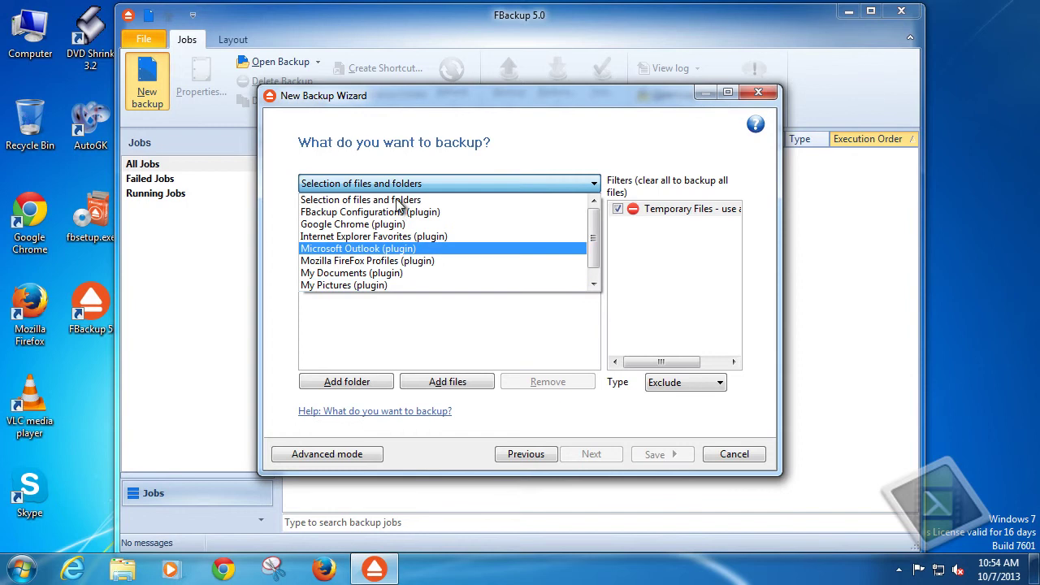
left_click_drag(590, 241, 585, 272)
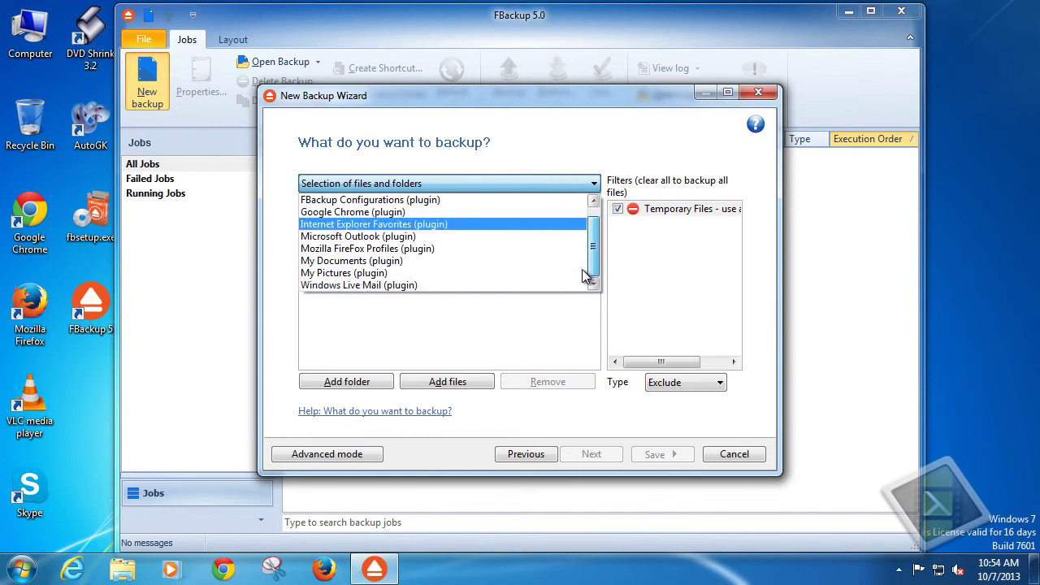
left_click(351, 261)
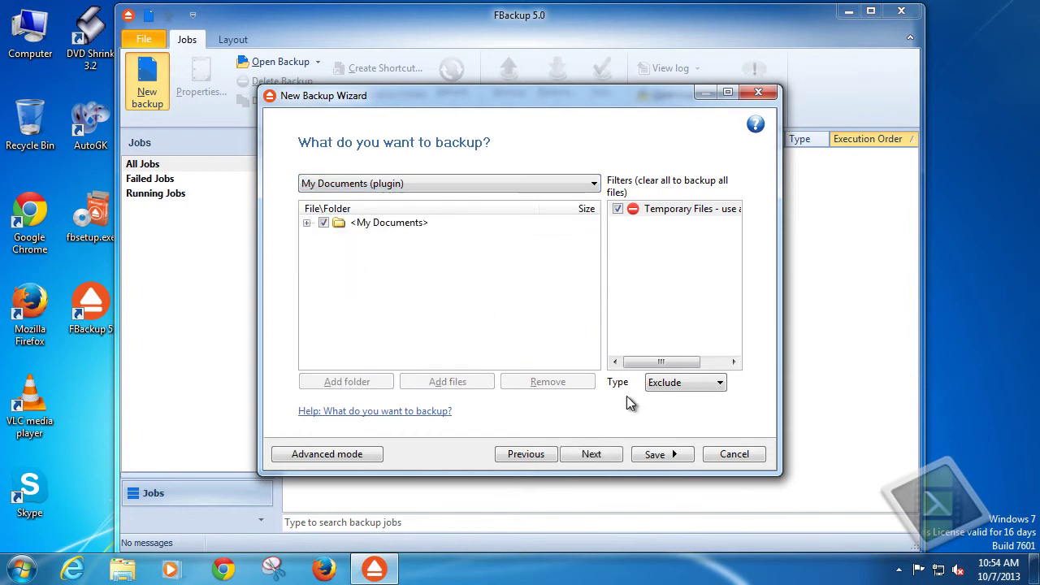
Review the backup types and keep Make full with encryption set to No.
left_click(591, 454)
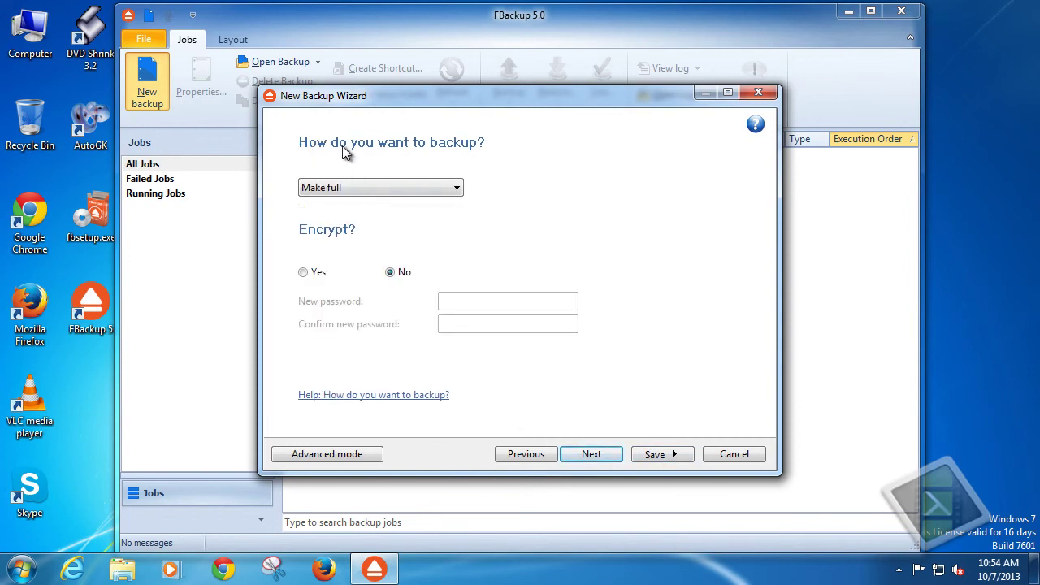
left_click(429, 190)
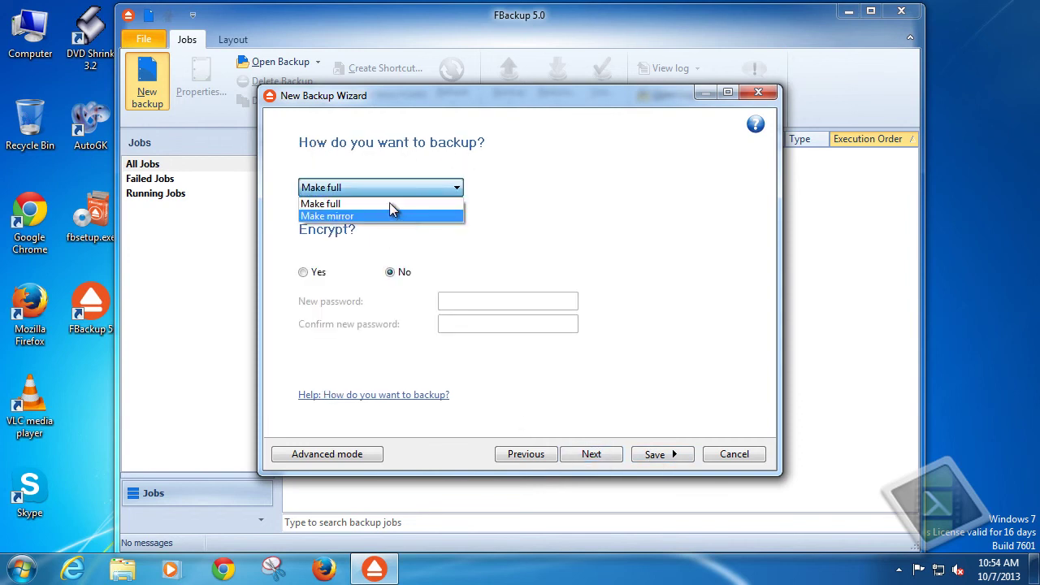
left_click(366, 185)
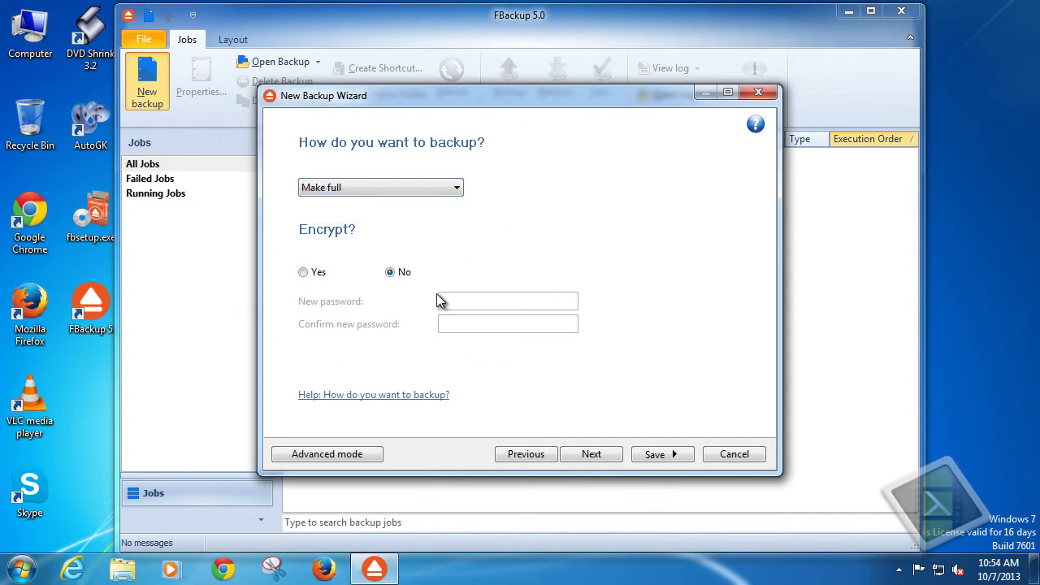
left_click(590, 455)
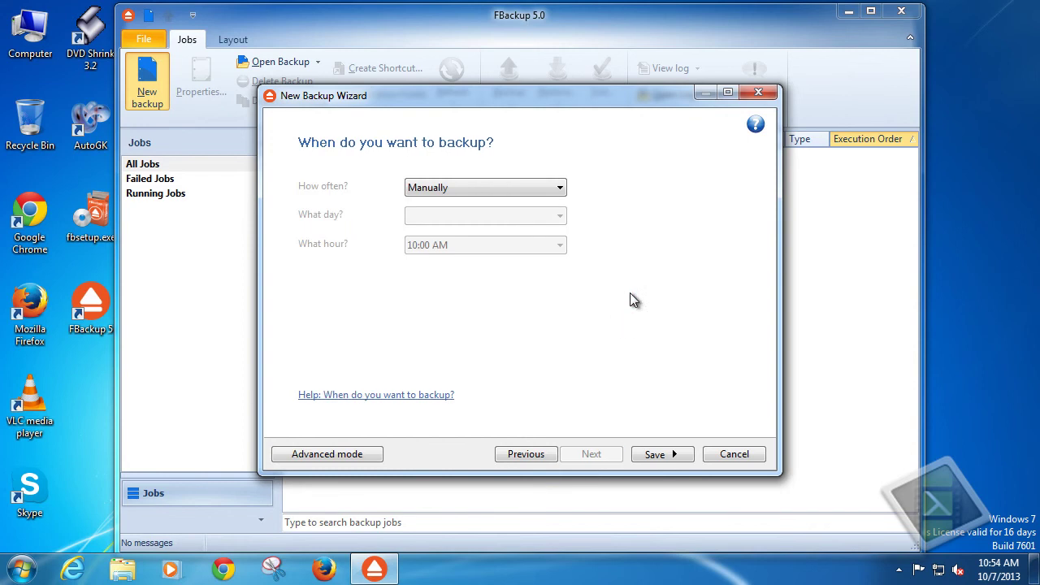
Keep the backup frequency on Manually, and save and run the backup.
left_click(440, 195)
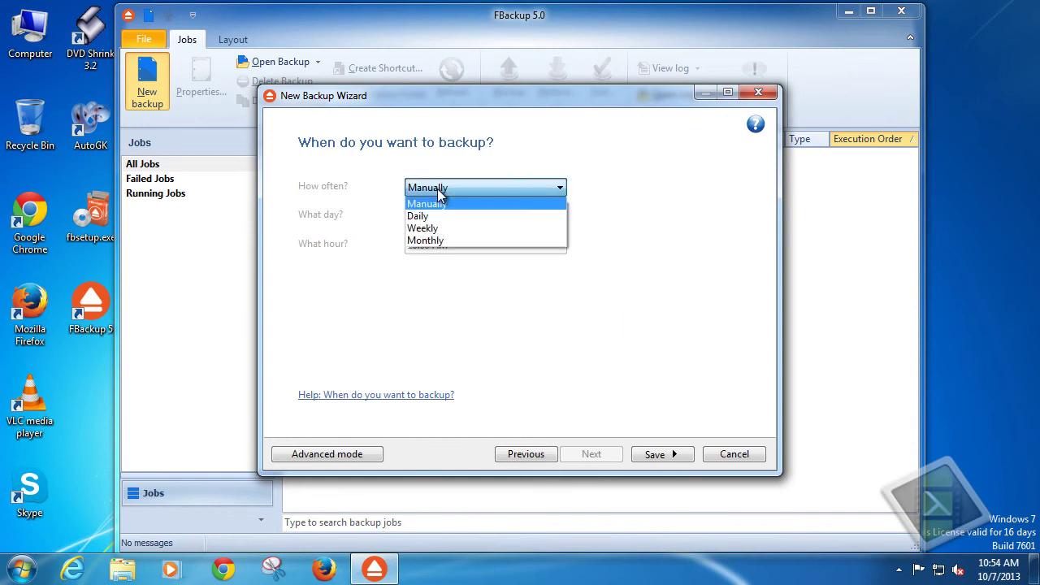
left_click(438, 190)
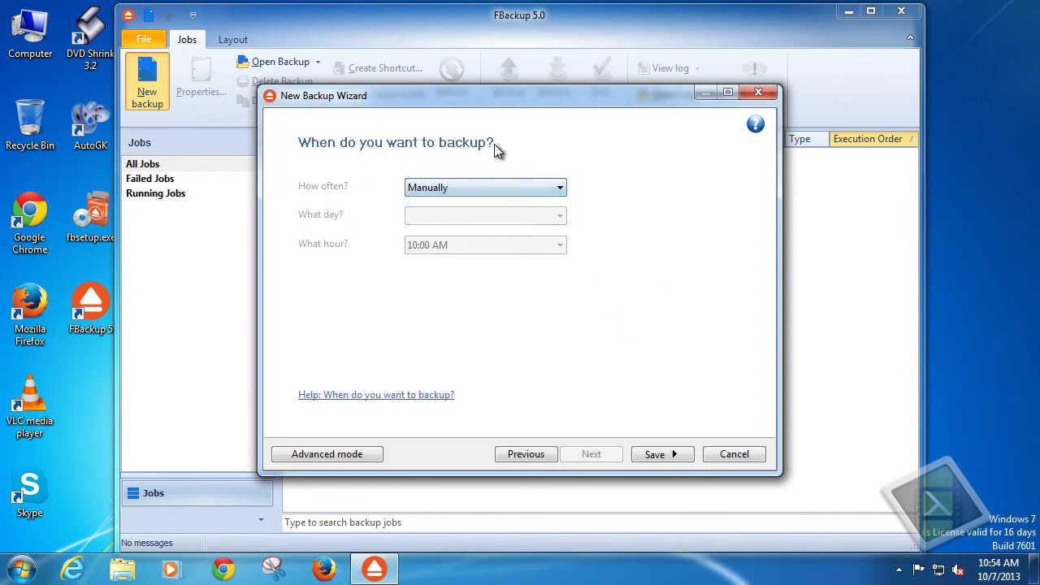
left_click(643, 458)
left_click(719, 459)
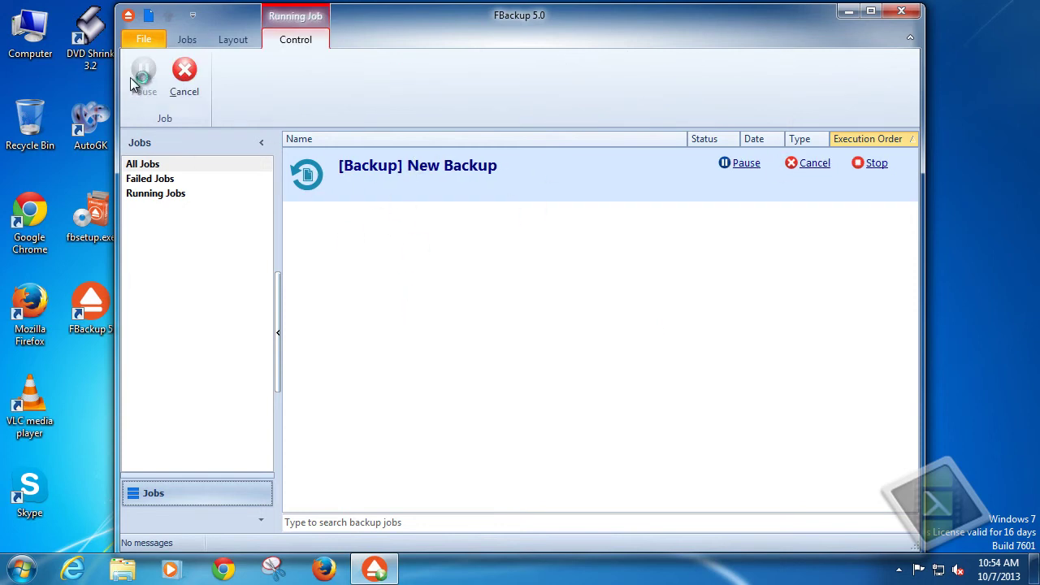
left_click(185, 88)
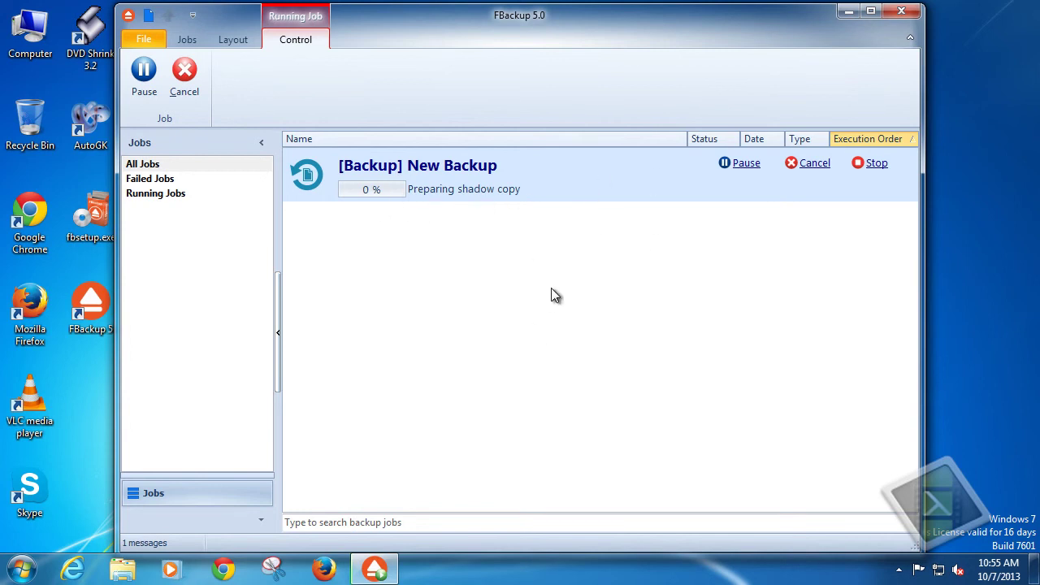
left_click_drag(479, 22, 479, 23)
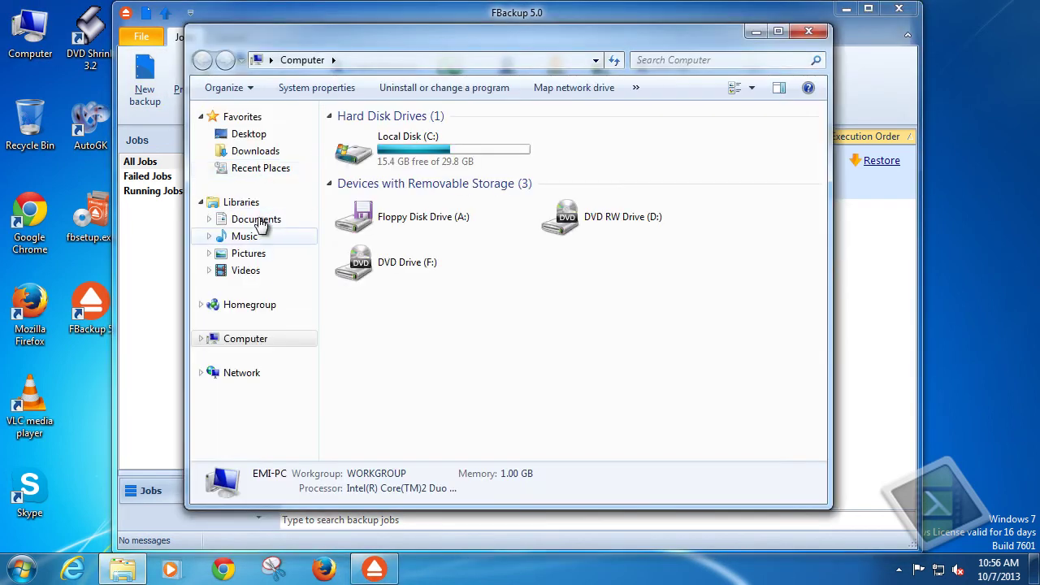
Examine the EasyBCD backup file in the Documents library in Windows Explorer and return to the Computer view.
left_click(257, 221)
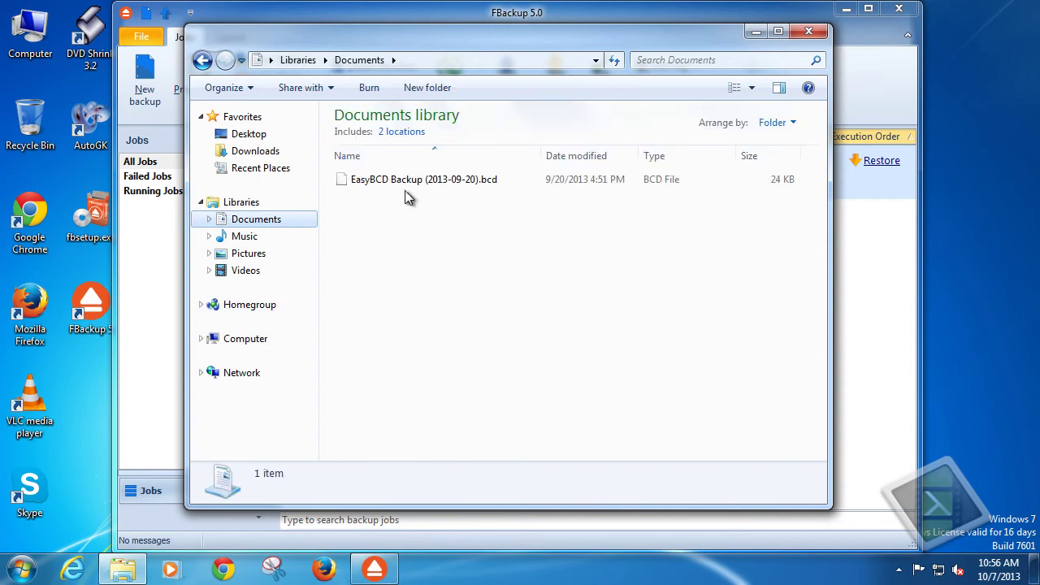
left_click(405, 181)
left_click(370, 234)
left_click(356, 181)
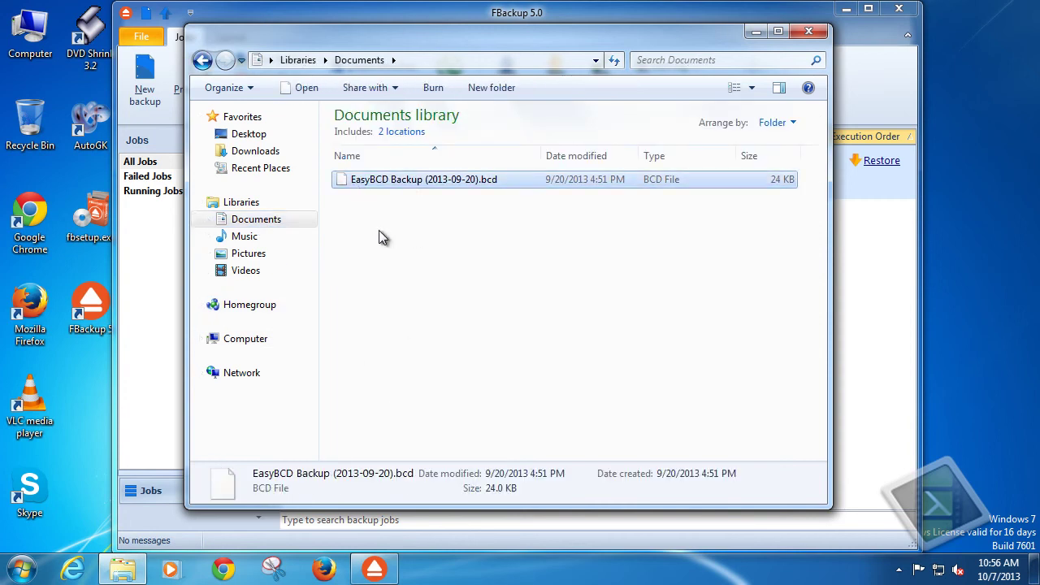
left_click(379, 230)
left_click(374, 184)
left_click(385, 226)
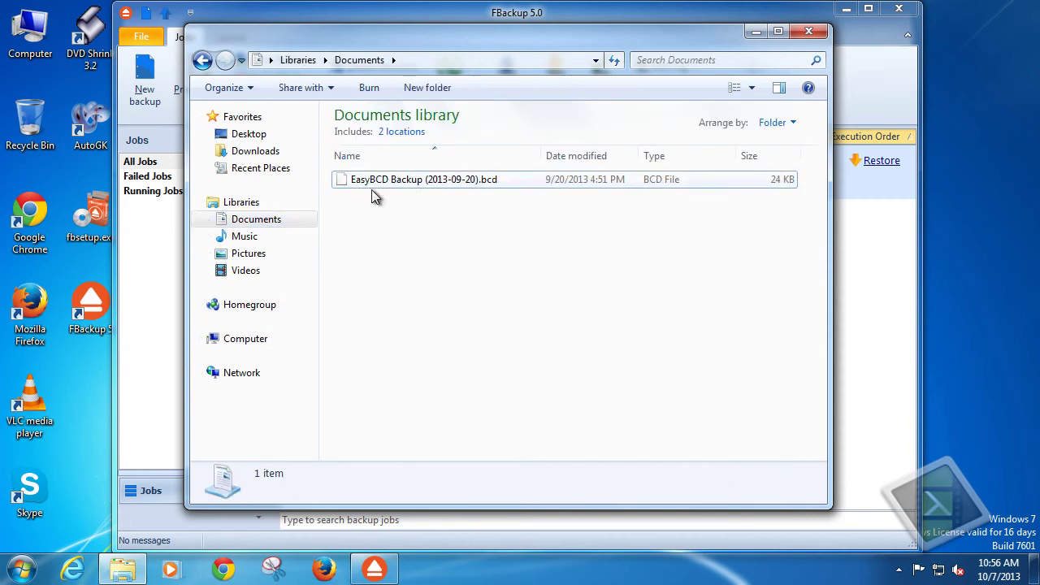
left_click(374, 184)
left_click(380, 238)
left_click(360, 180)
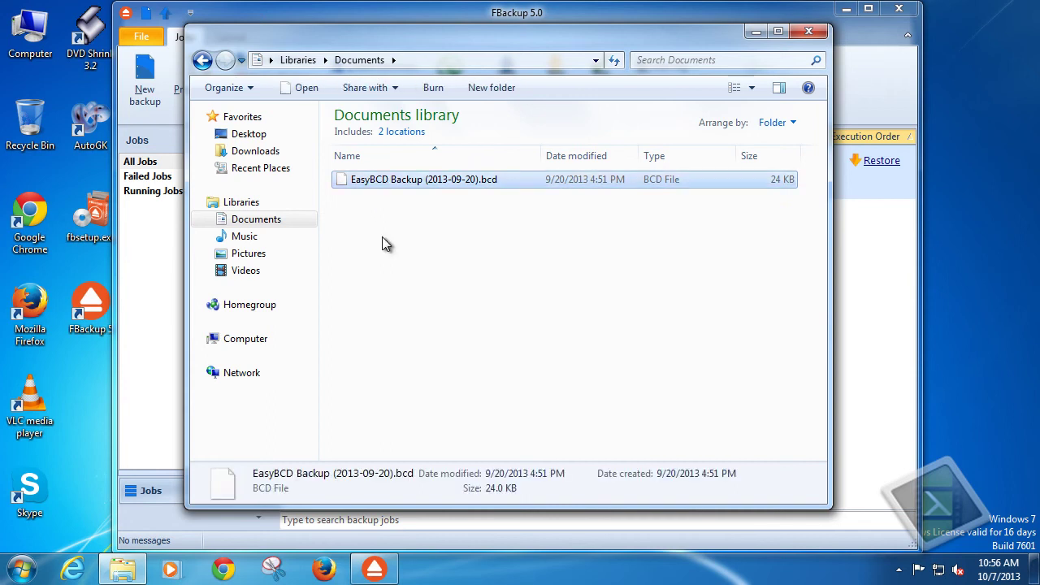
left_click(381, 237)
key("Escape")
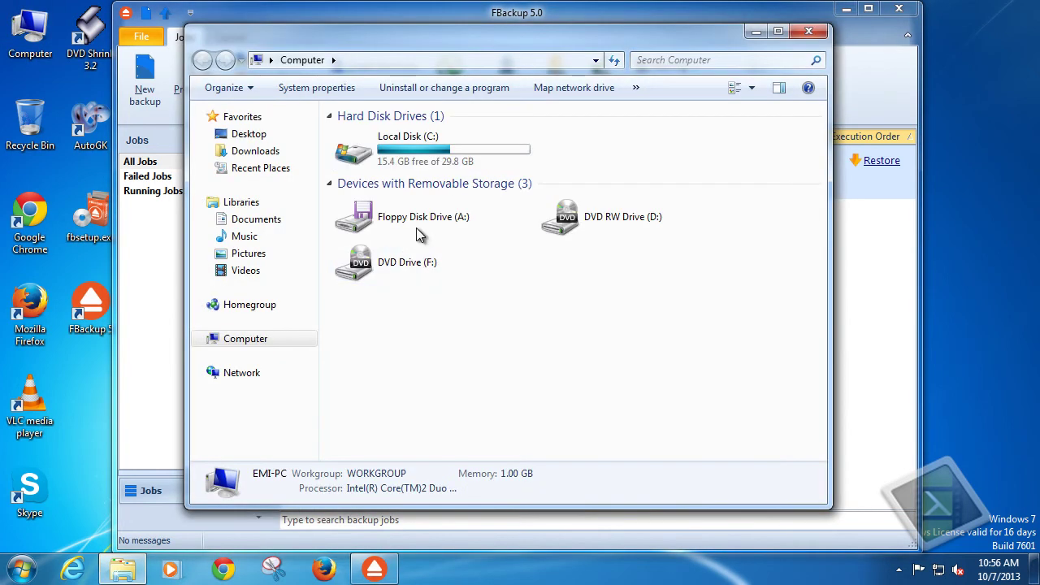
Create a new folder in the Documents library and select it.
left_click(420, 152)
left_click(254, 220)
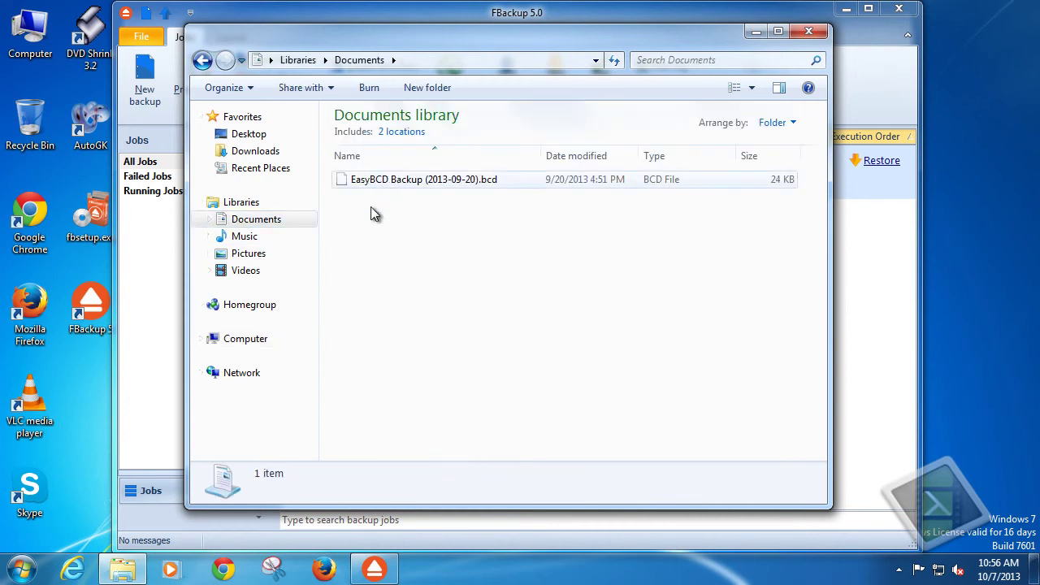
right_click(433, 238)
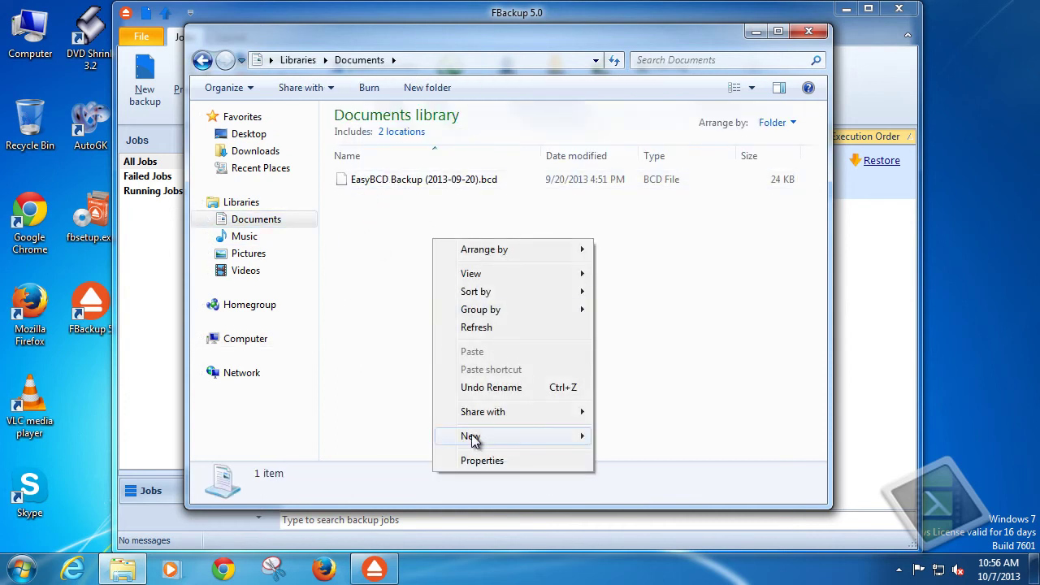
mouse_move(470, 438)
left_click(626, 273)
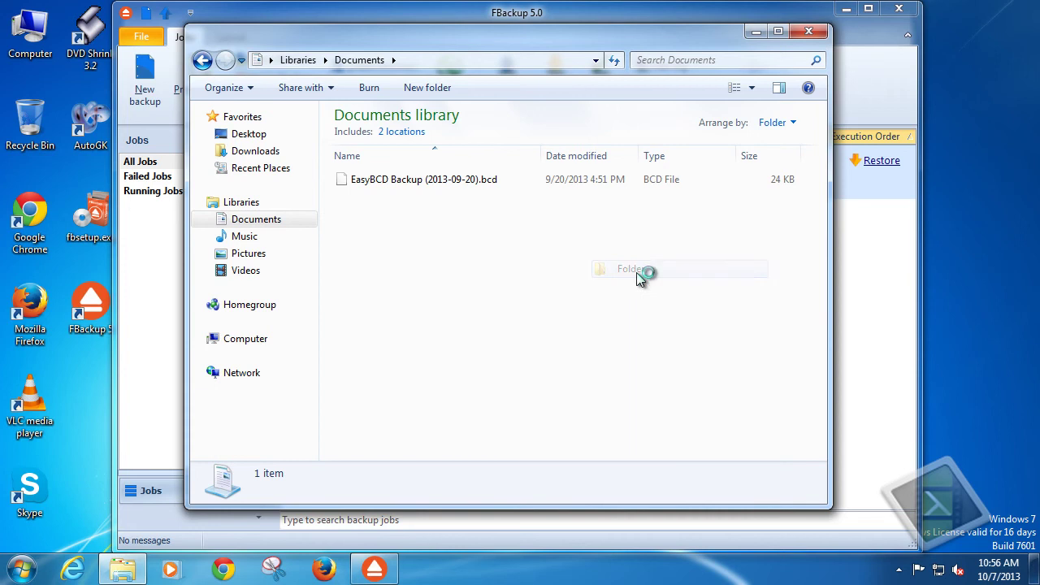
left_click(609, 302)
left_click(355, 174)
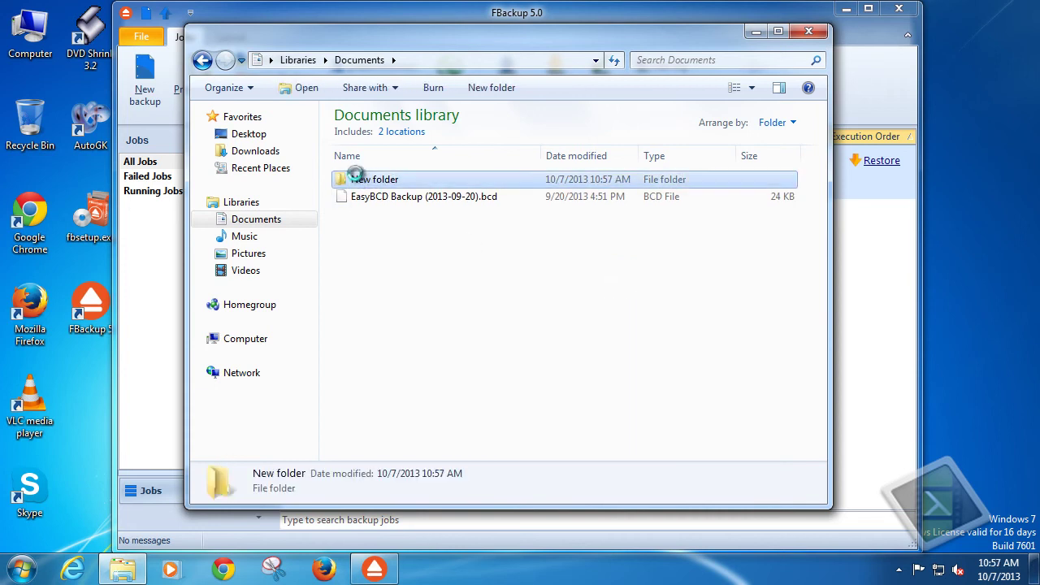
Rename the new folder in the Documents library as TEST.
right_click(356, 165)
left_click(416, 492)
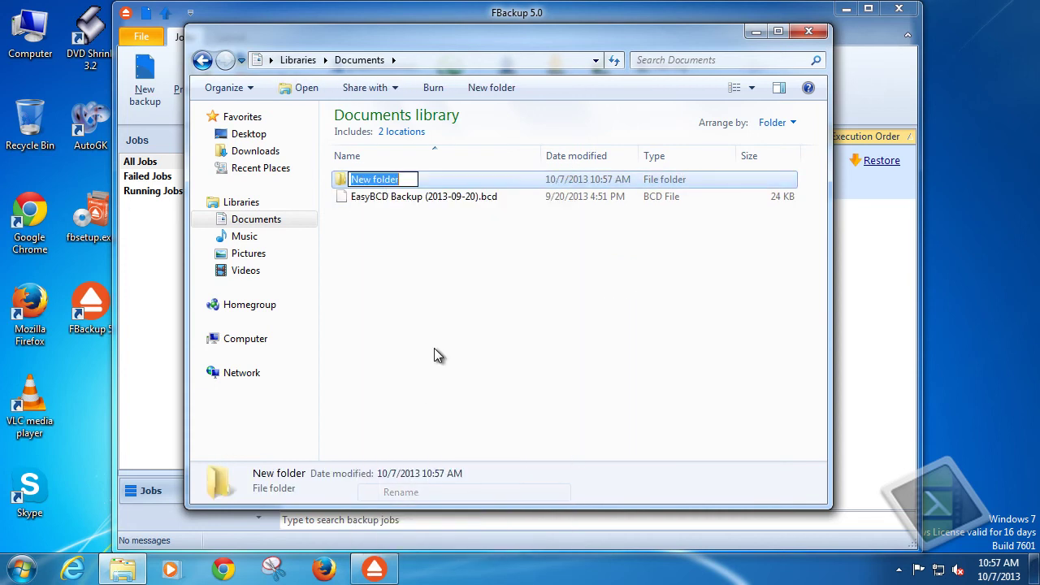
type("TEAS")
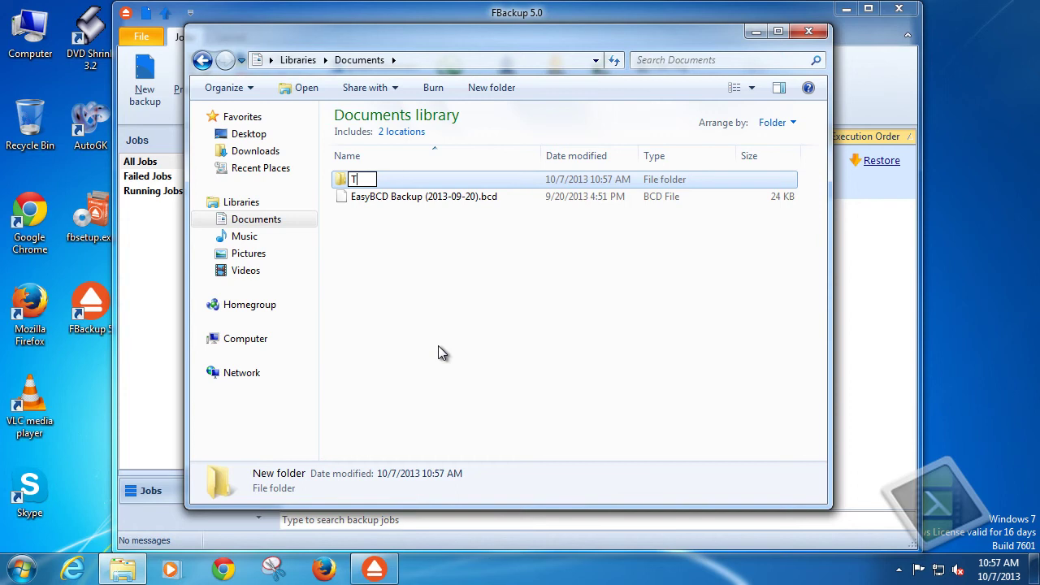
key("BackSpace")
key("BackSpace")
type("ST")
key("Return")
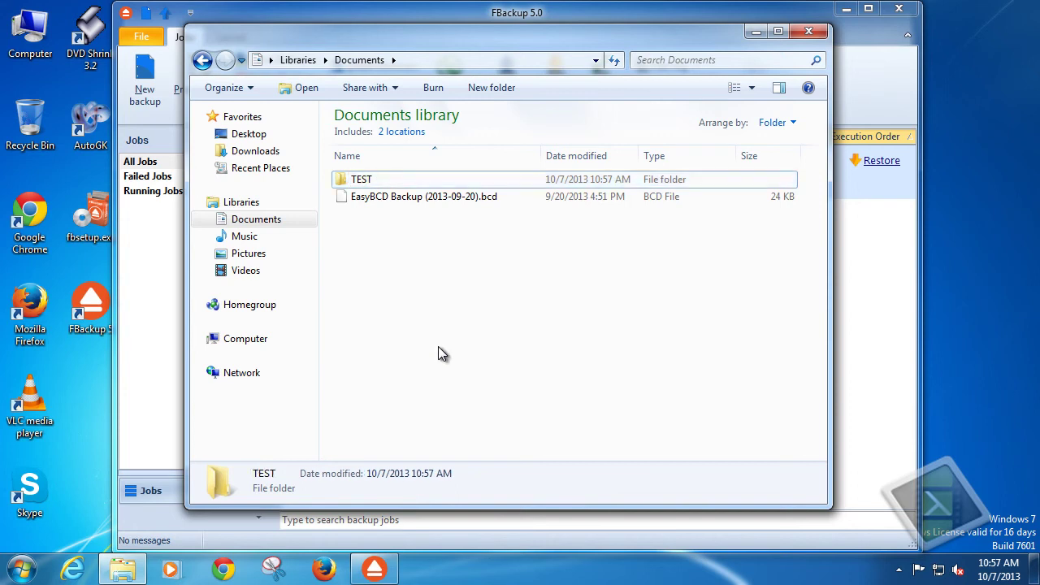
left_click(437, 346)
Examine the FBackup job commands offered for the EasyBCD backup file, dismiss them, and close the Documents library window.
right_click(413, 199)
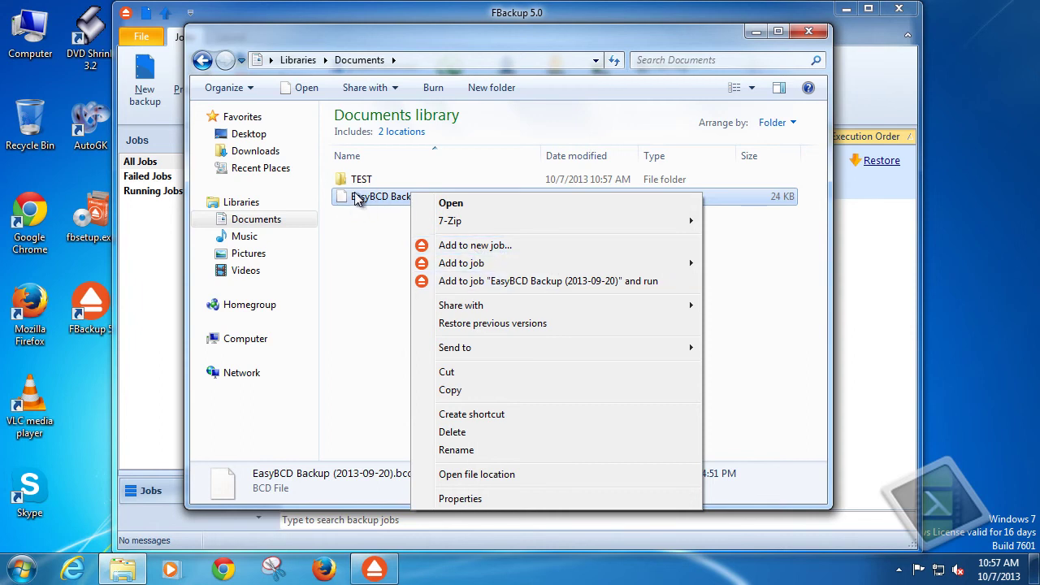
mouse_move(467, 266)
left_click(371, 290)
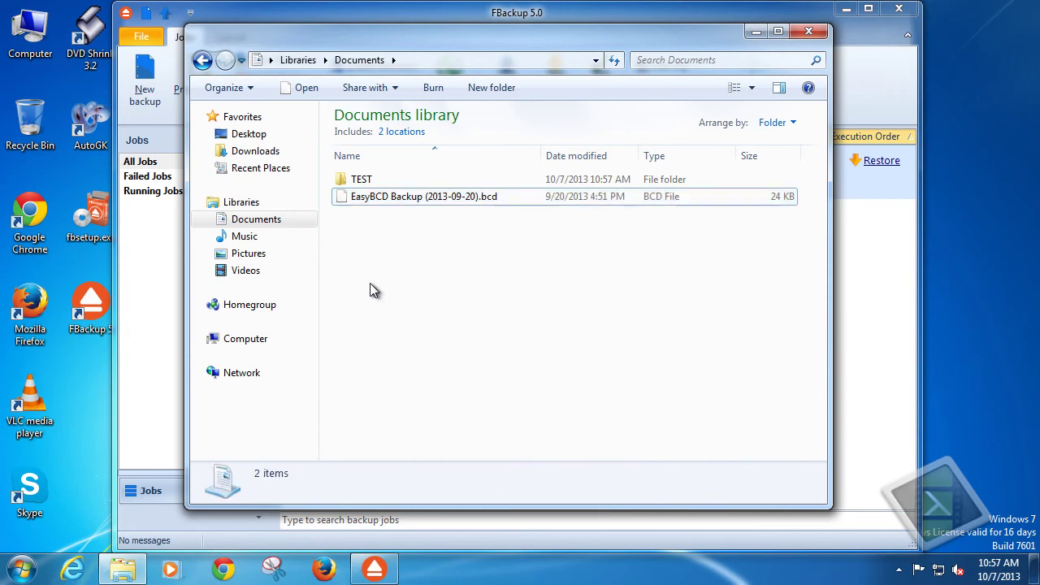
left_click(808, 32)
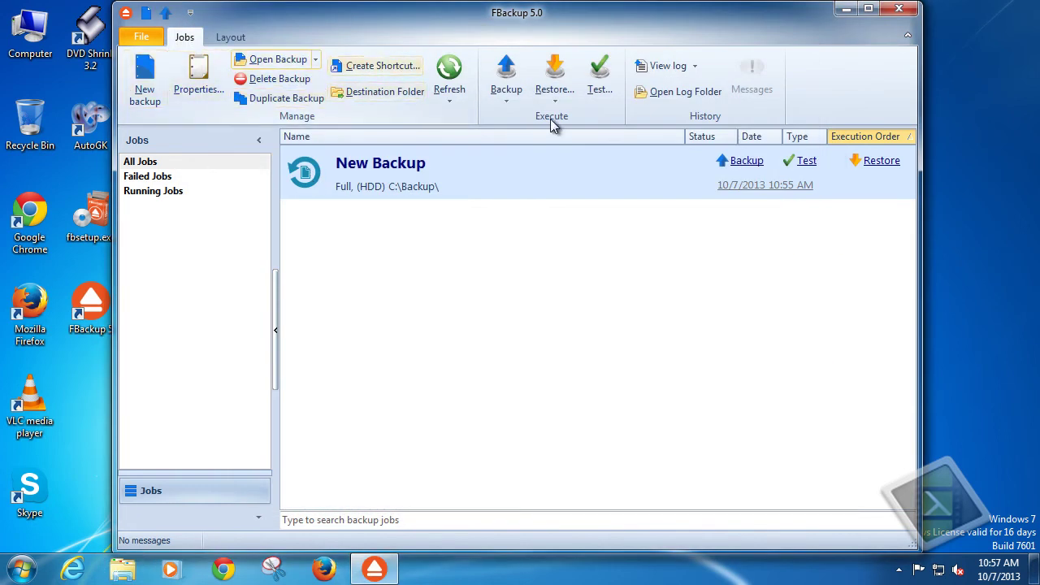
Restore the latest version of all files from the New Backup job to another location, C:\Backup\New Backup.
left_click(554, 91)
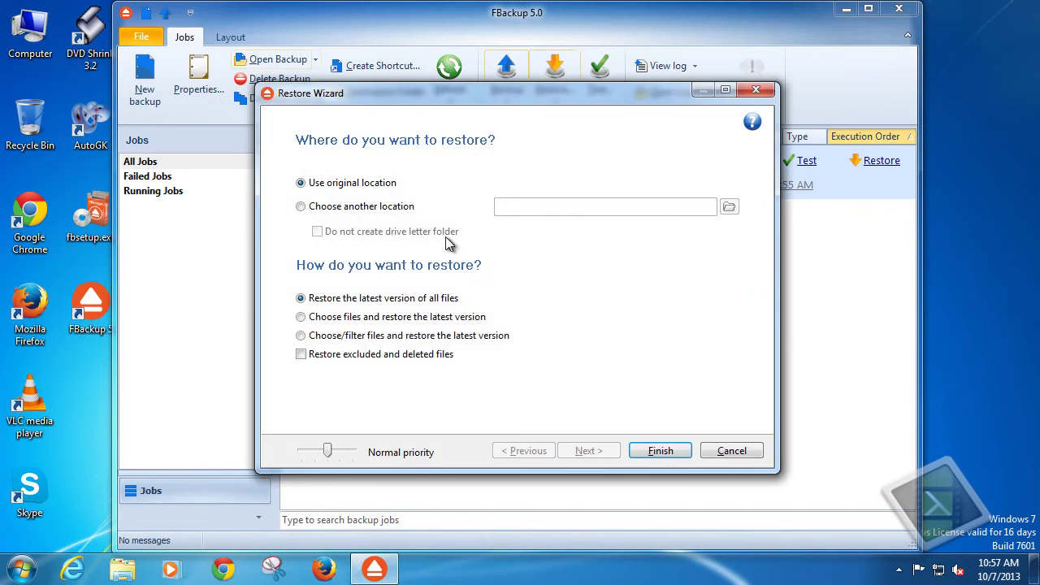
left_click(366, 208)
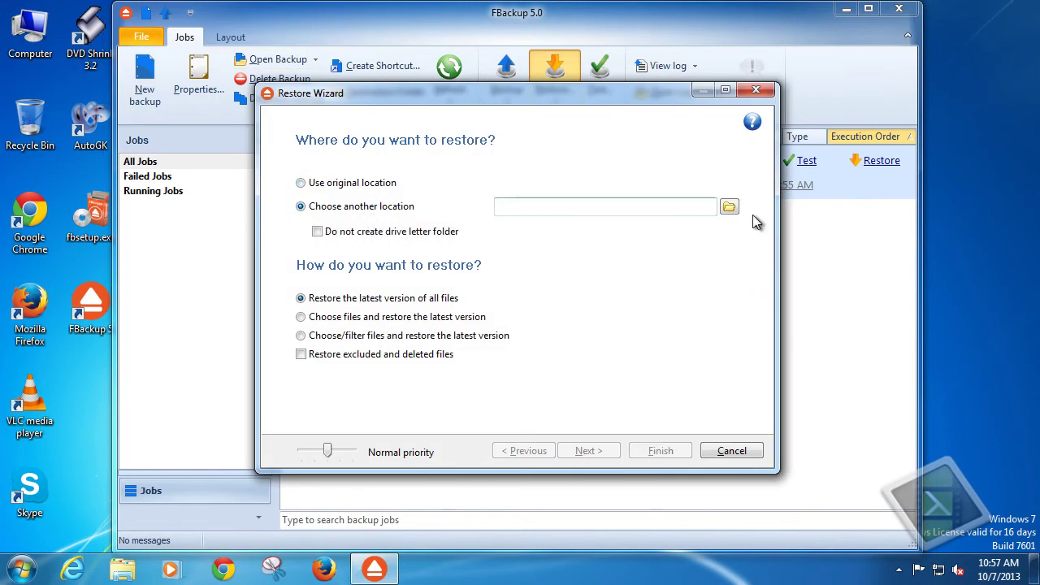
left_click(728, 208)
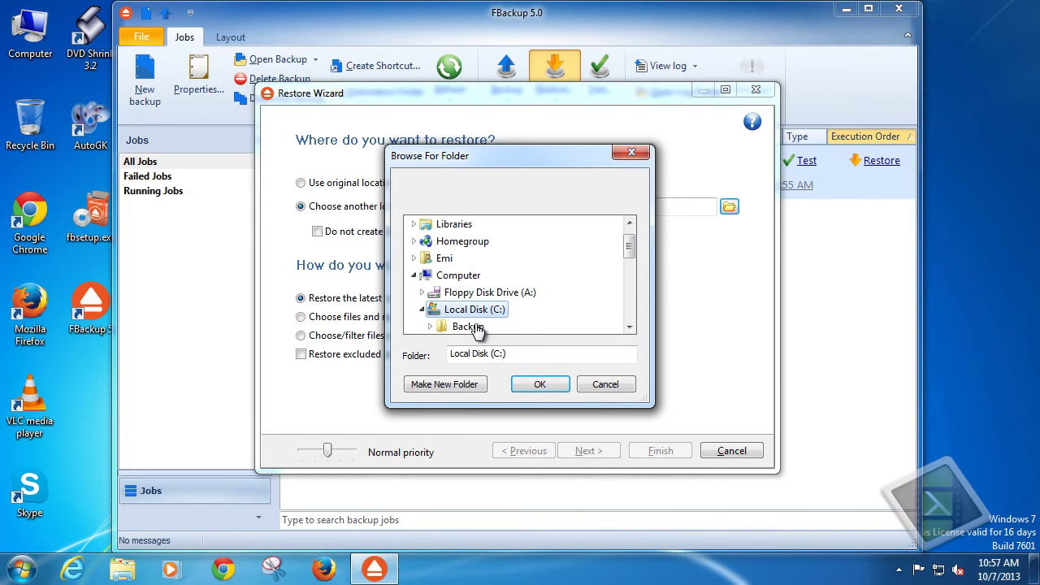
left_click(476, 328)
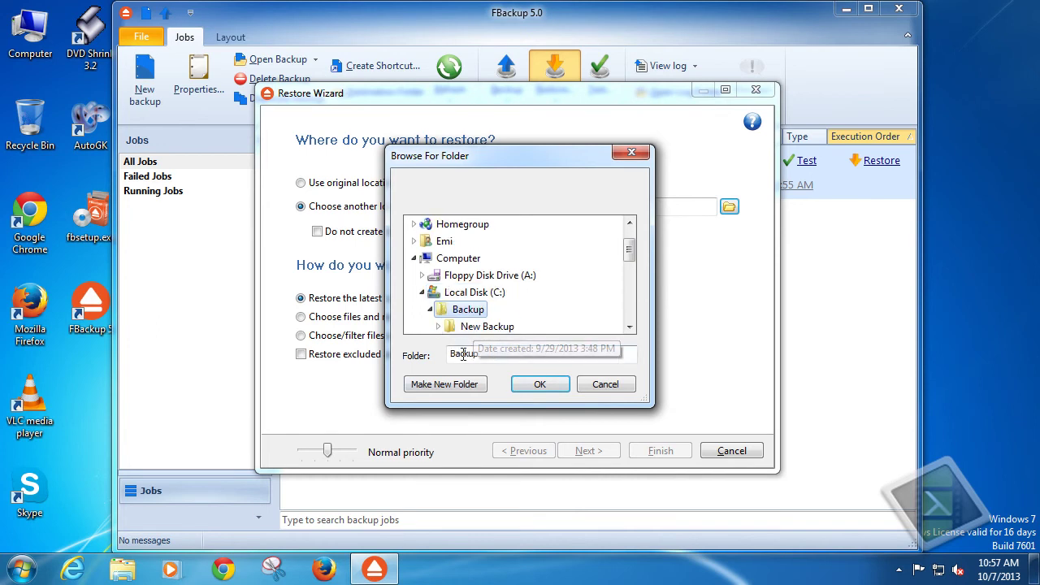
left_click(475, 327)
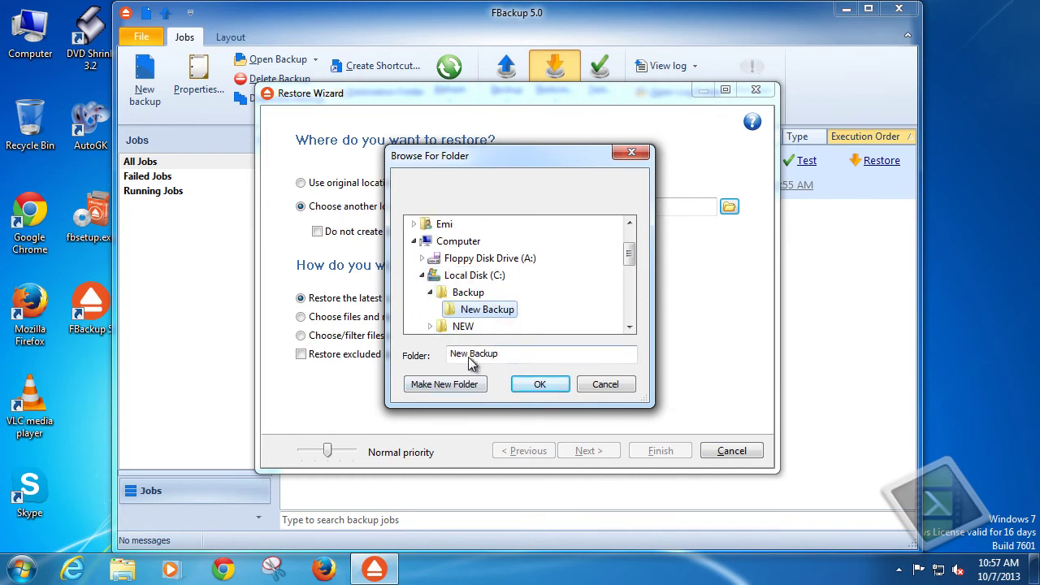
left_click(537, 383)
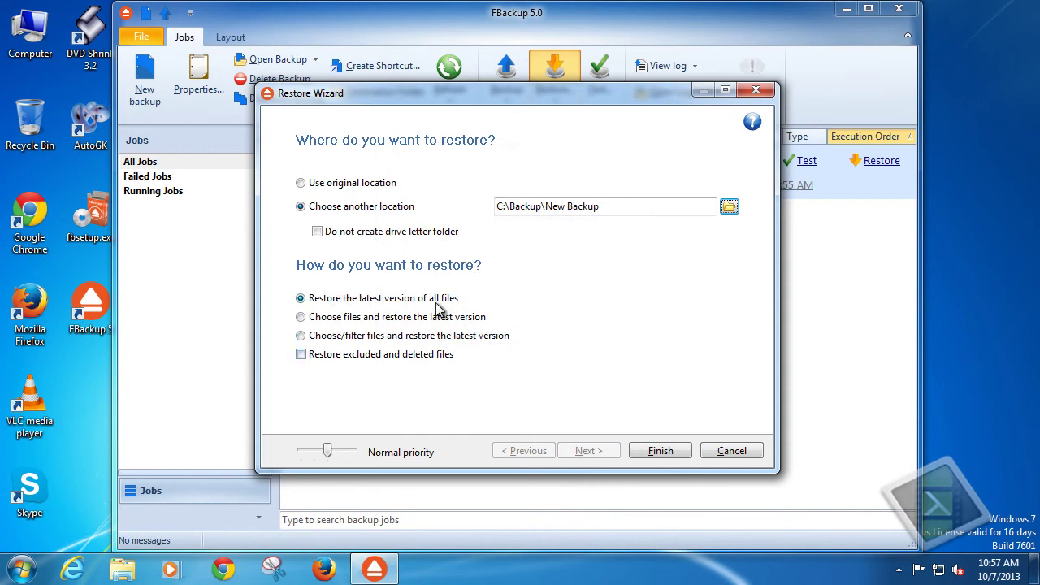
left_click(666, 452)
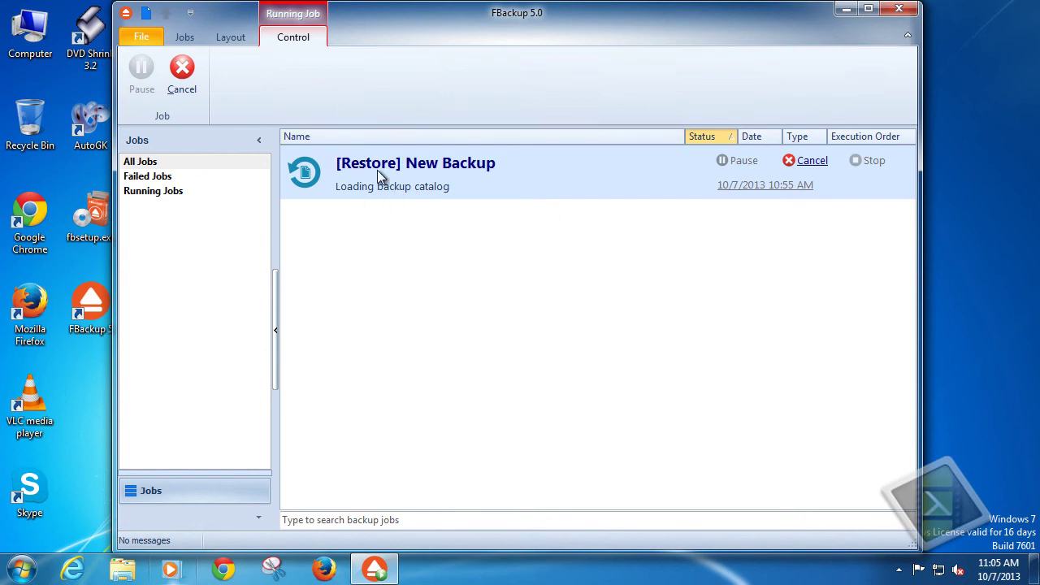
left_click(237, 41)
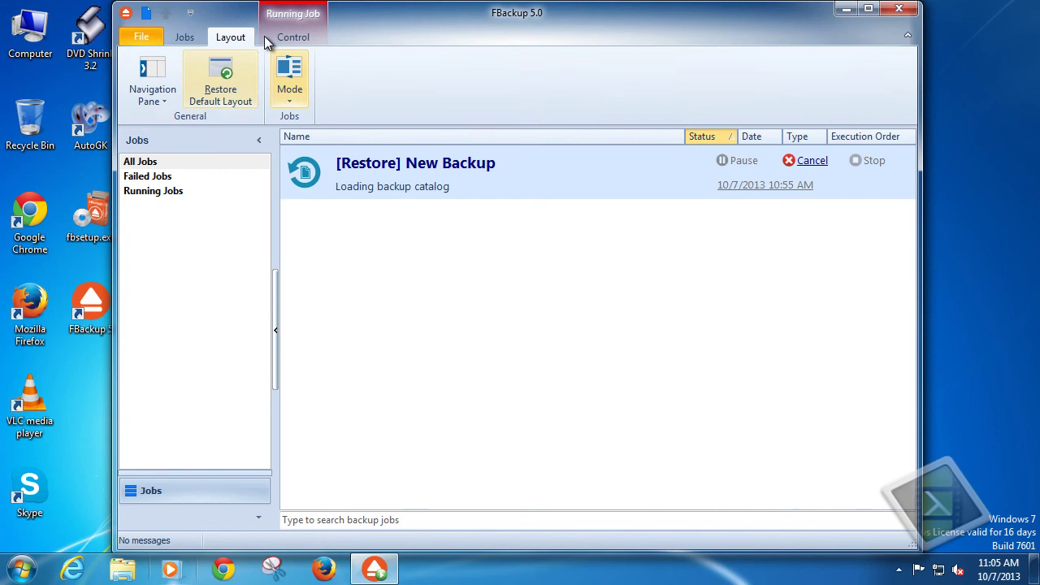
left_click(265, 36)
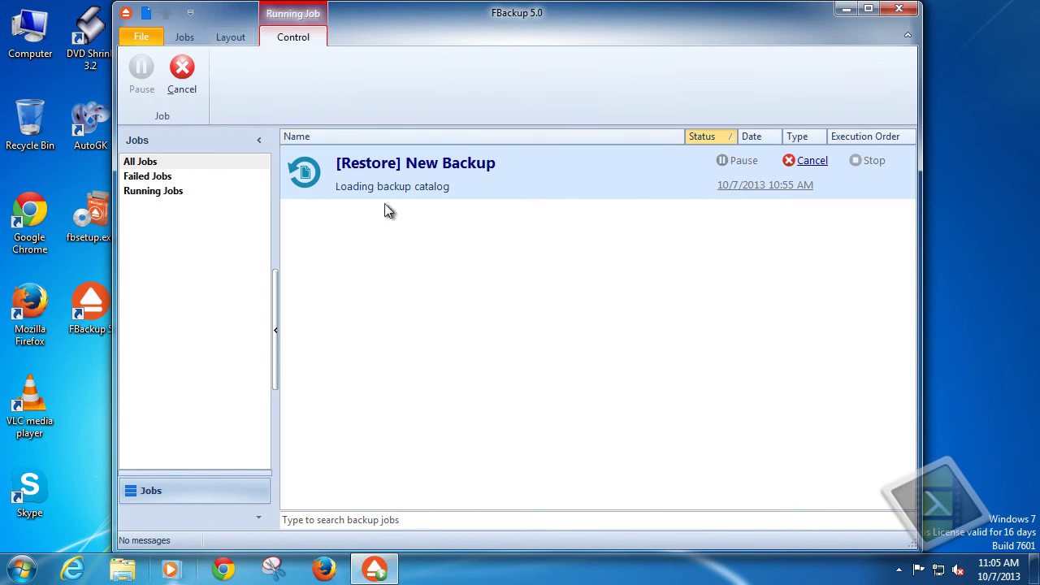
left_click(222, 40)
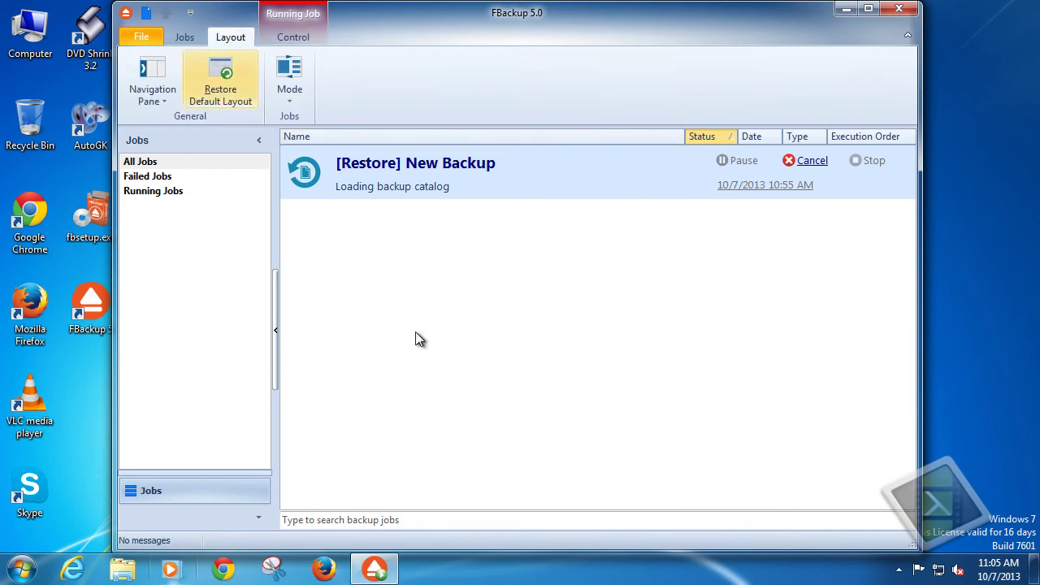
left_click(184, 37)
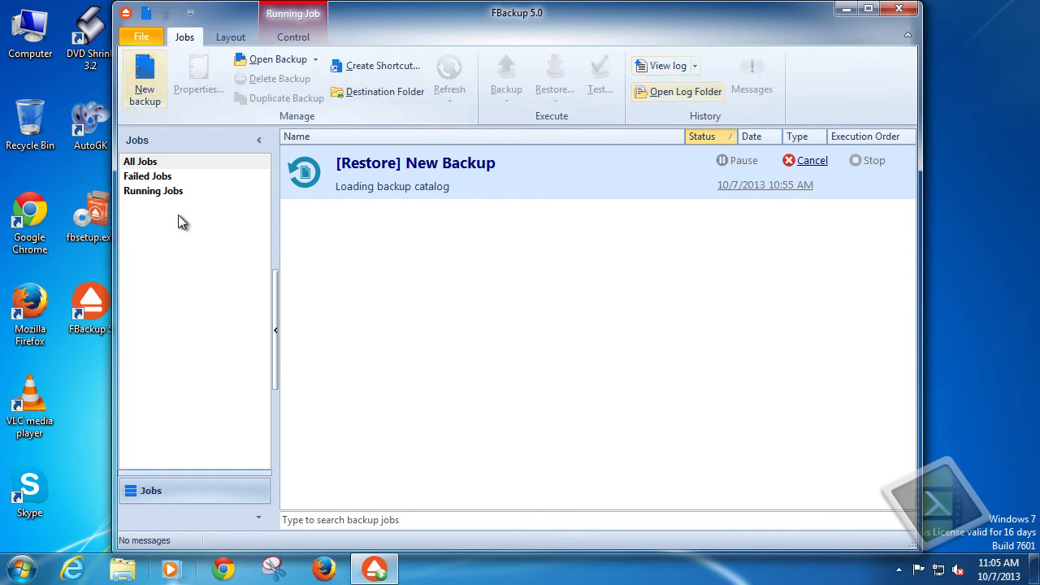
Try the Collapsed and Expanded settings of the navigation pane, leaving it collapsed.
left_click(231, 37)
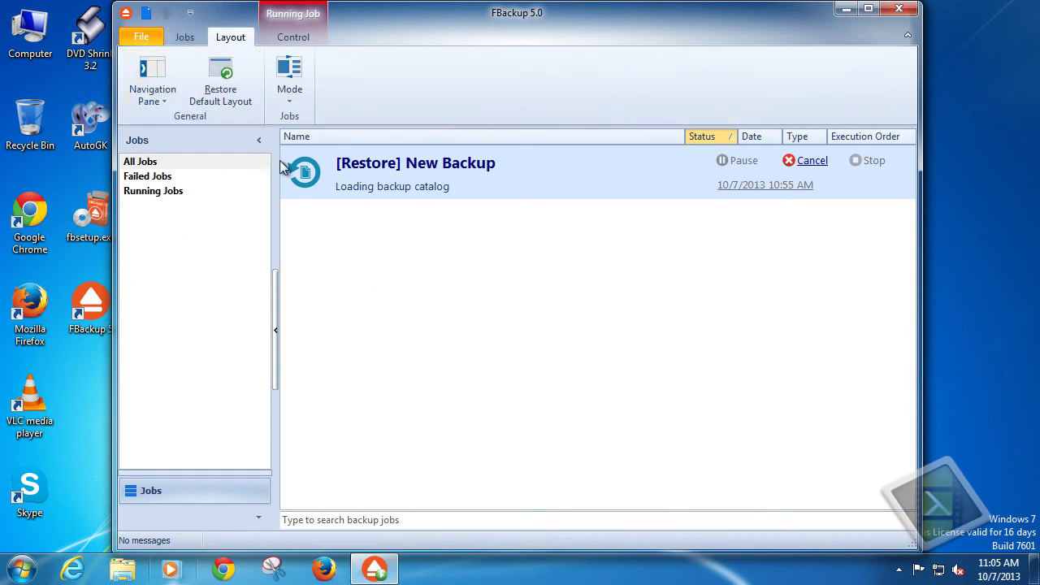
left_click(161, 98)
left_click(172, 139)
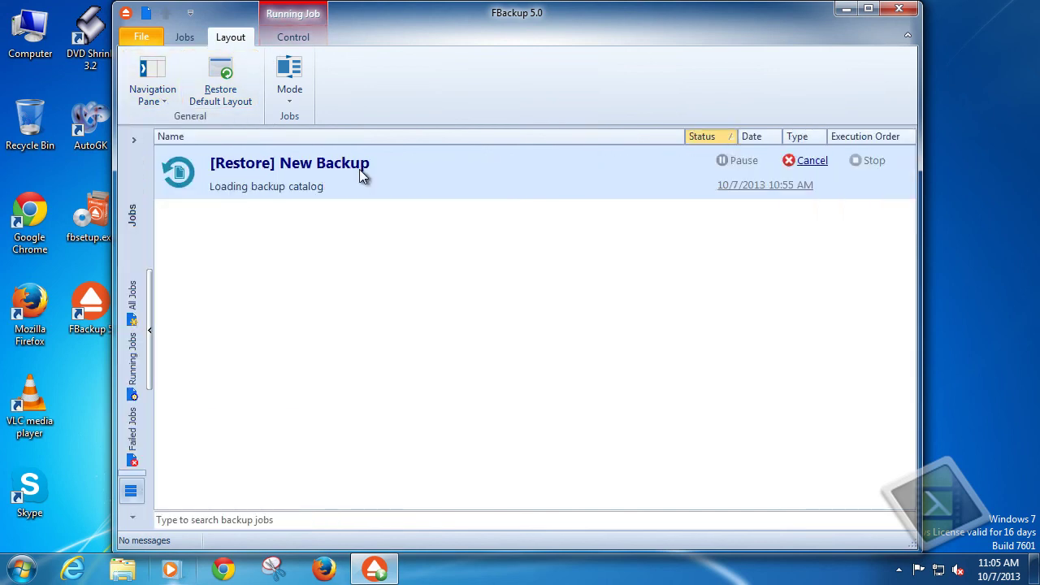
left_click(165, 93)
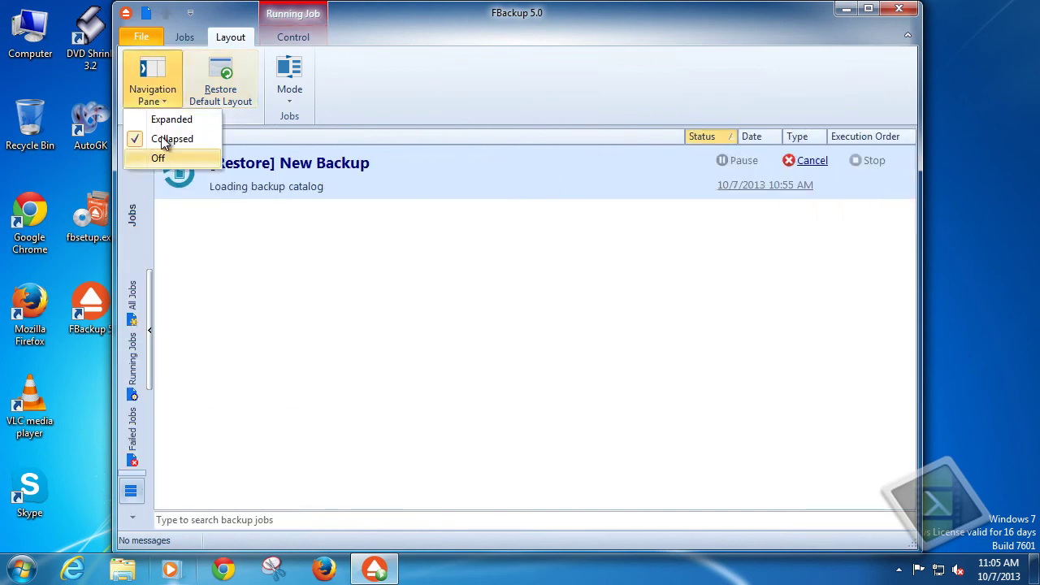
left_click(170, 117)
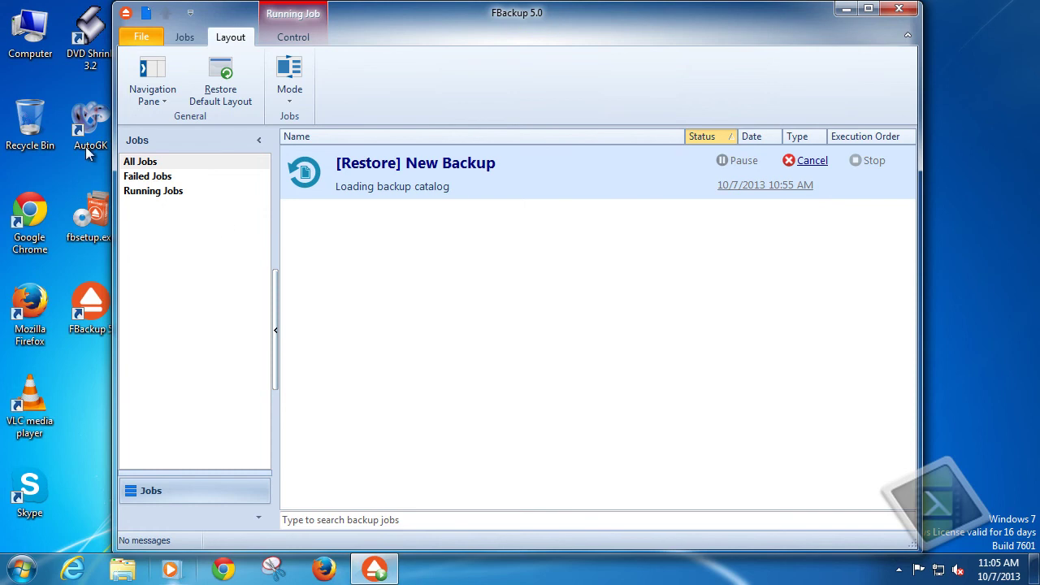
left_click(259, 139)
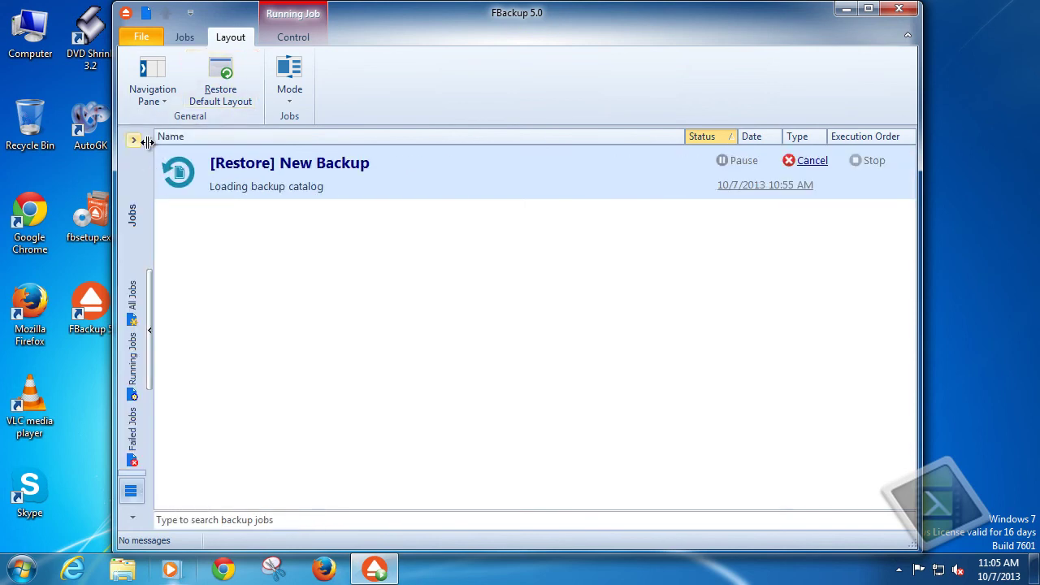
Restore the default layout and extend the FBackup window's height downward.
left_click(220, 82)
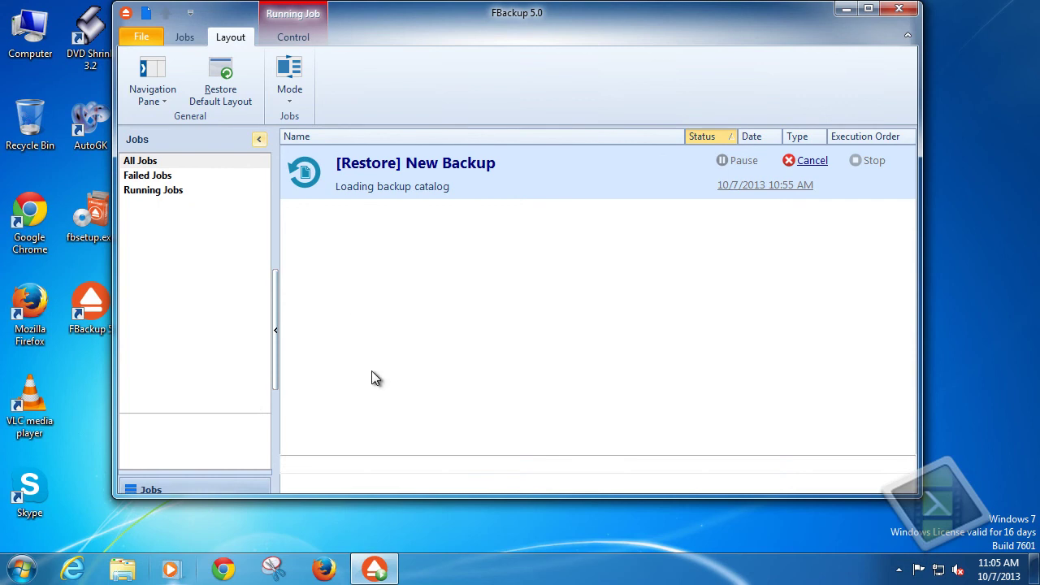
left_click_drag(352, 497, 353, 538)
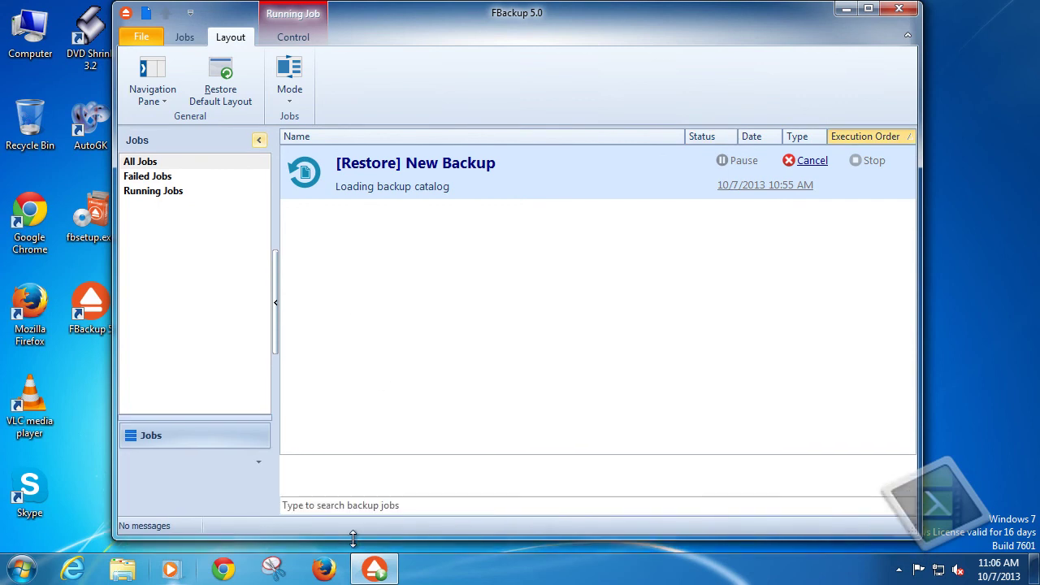
Switch the jobs display to List mode, select the New Backup job, and return to Card mode.
left_click(290, 101)
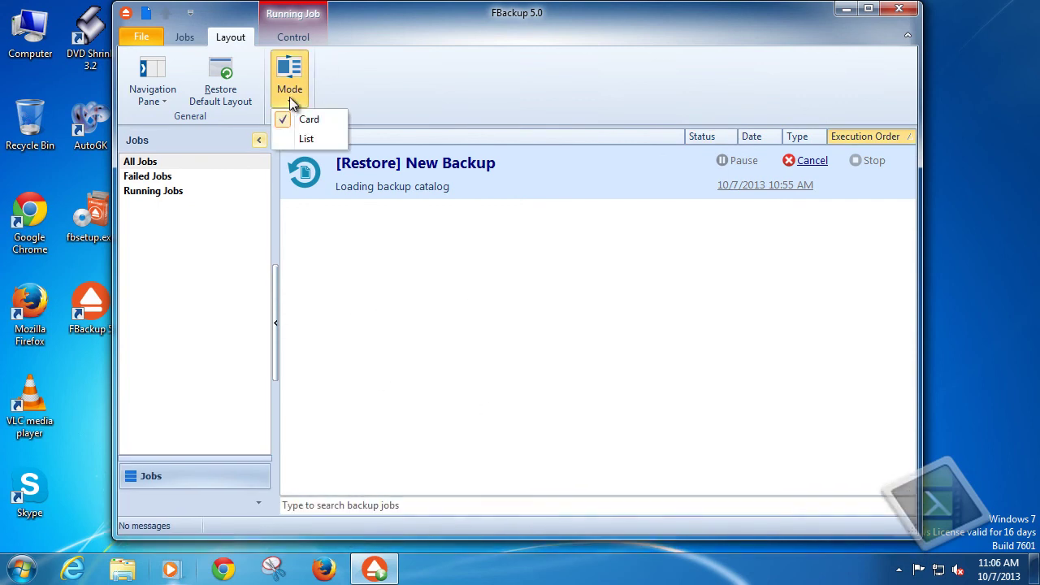
left_click(308, 138)
left_click(301, 184)
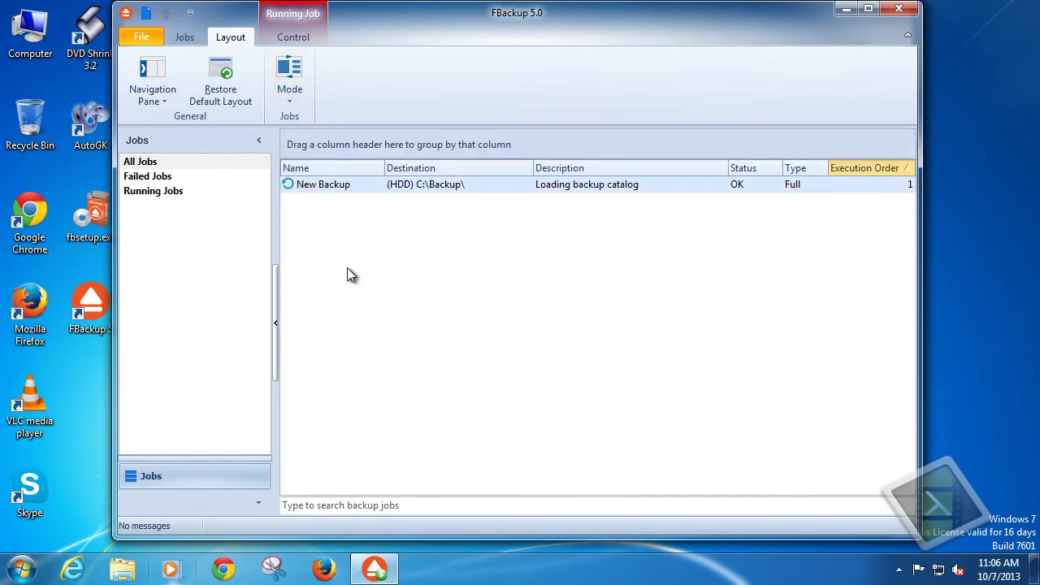
left_click(284, 94)
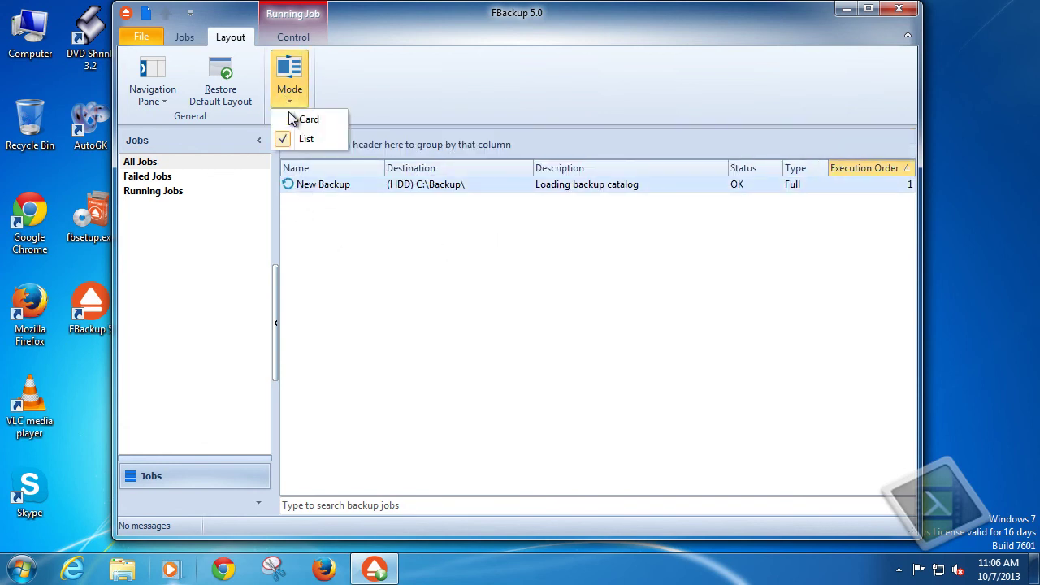
left_click(307, 116)
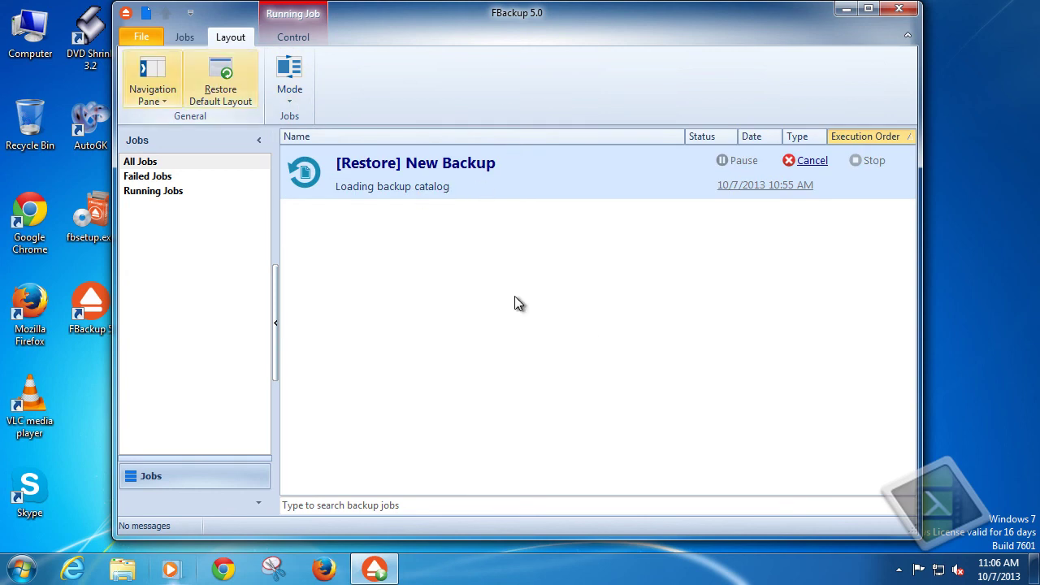
Review the tools for working with FBackup, the job import feature, and the help and version information.
left_click(152, 38)
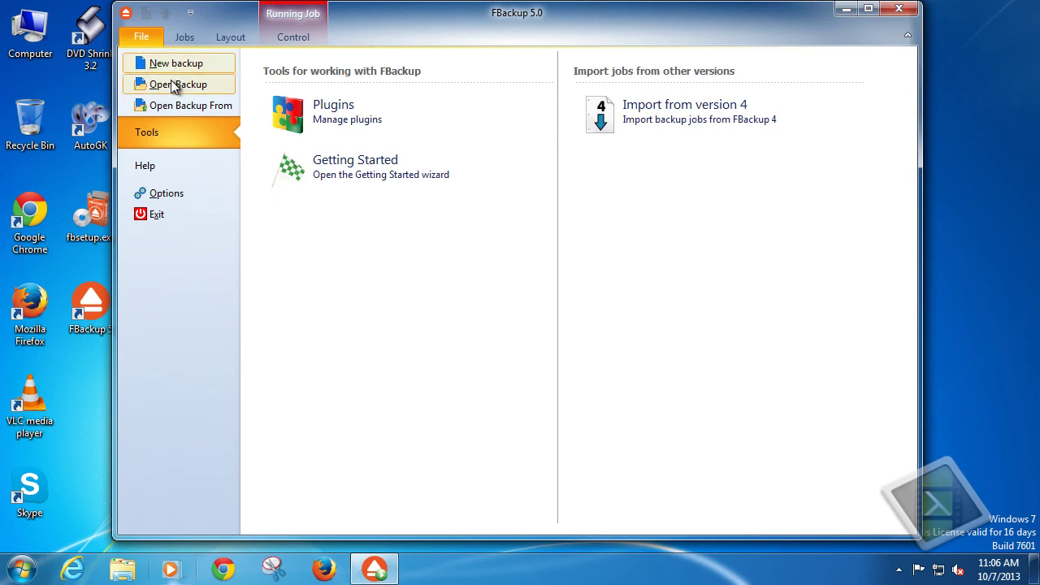
left_click(392, 95)
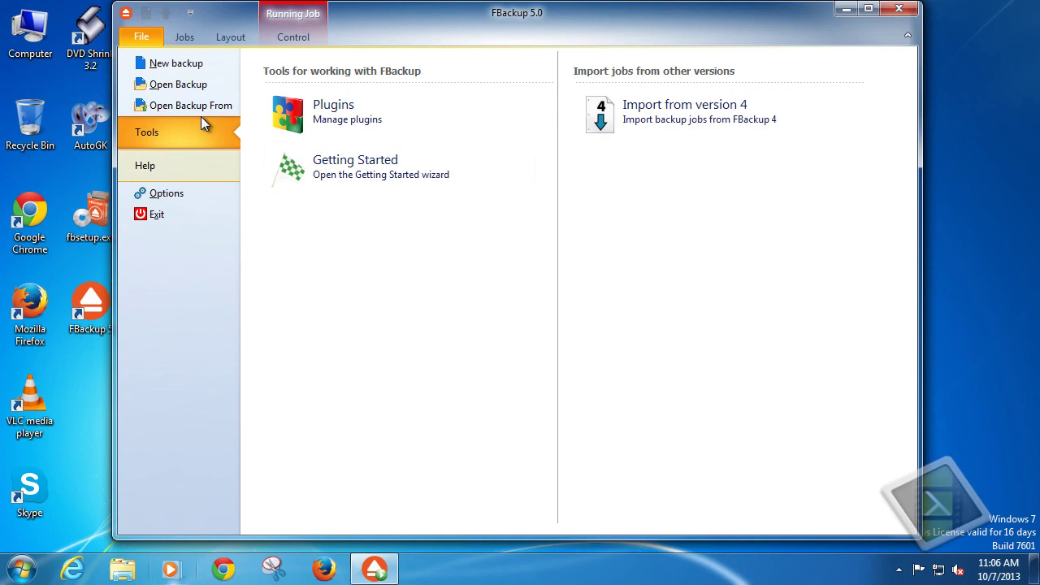
left_click(154, 168)
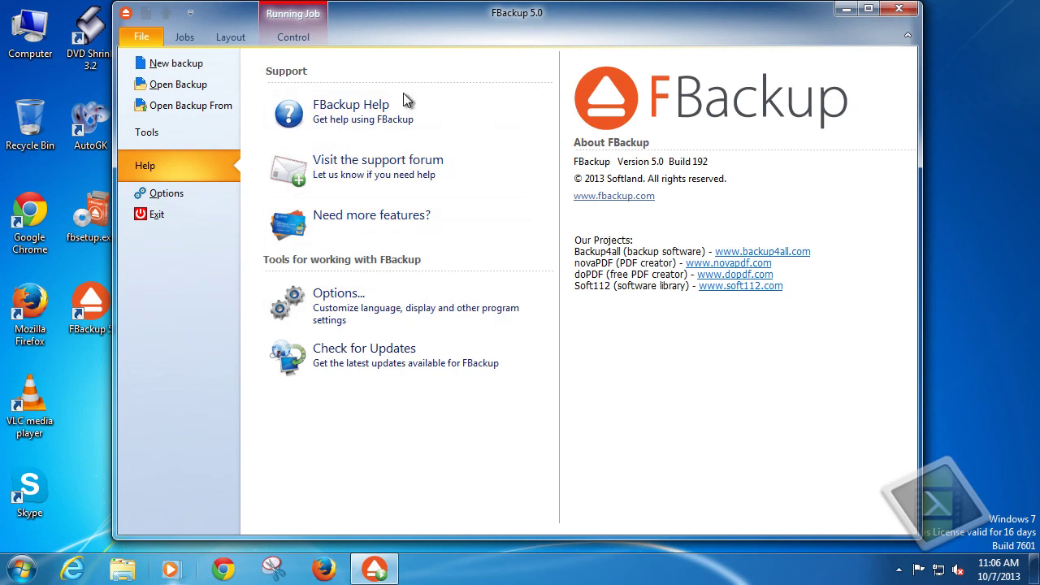
Check the General language settings in the program options, close them, and return to the file commands.
left_click(159, 197)
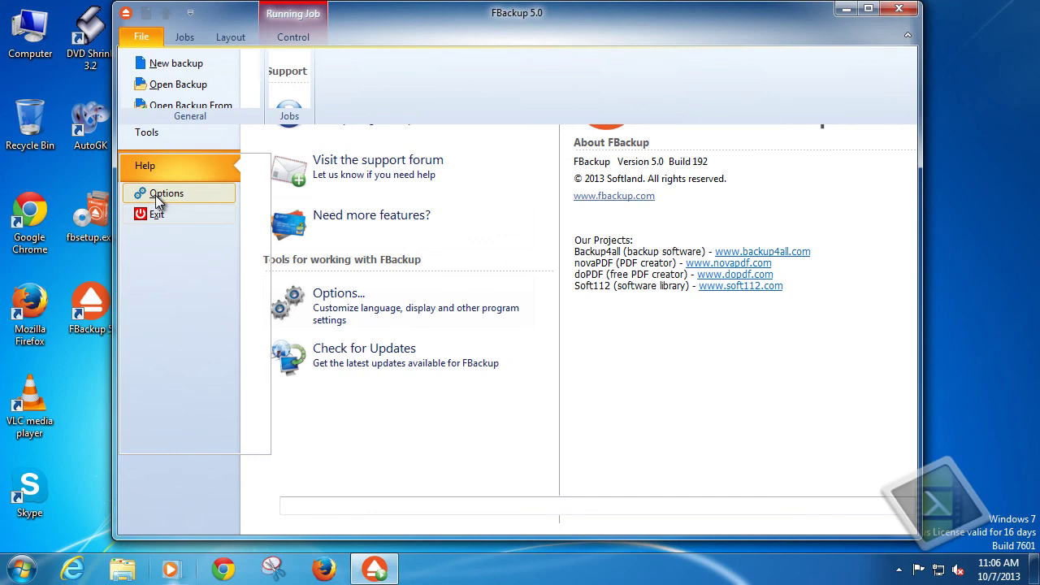
left_click(157, 195)
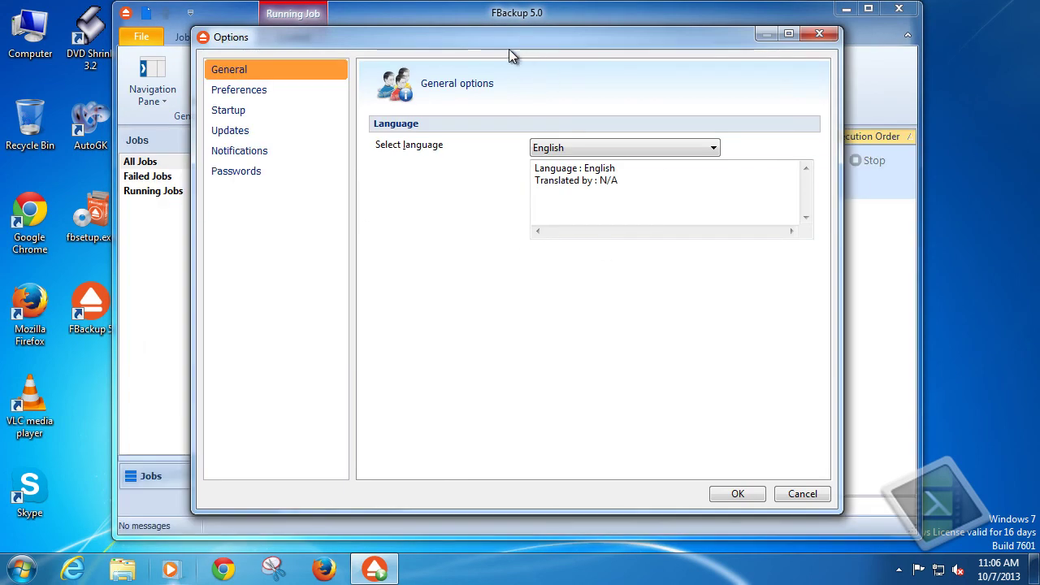
mouse_move(510, 51)
left_mouse_down()
mouse_move(488, 38)
mouse_move(519, 48)
left_mouse_up()
left_click(812, 50)
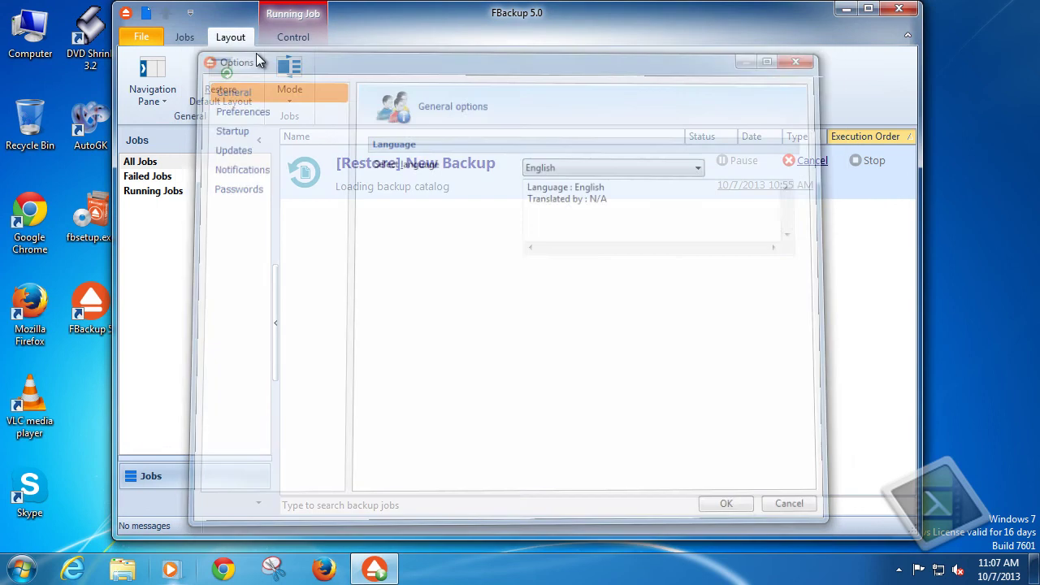
left_click(140, 36)
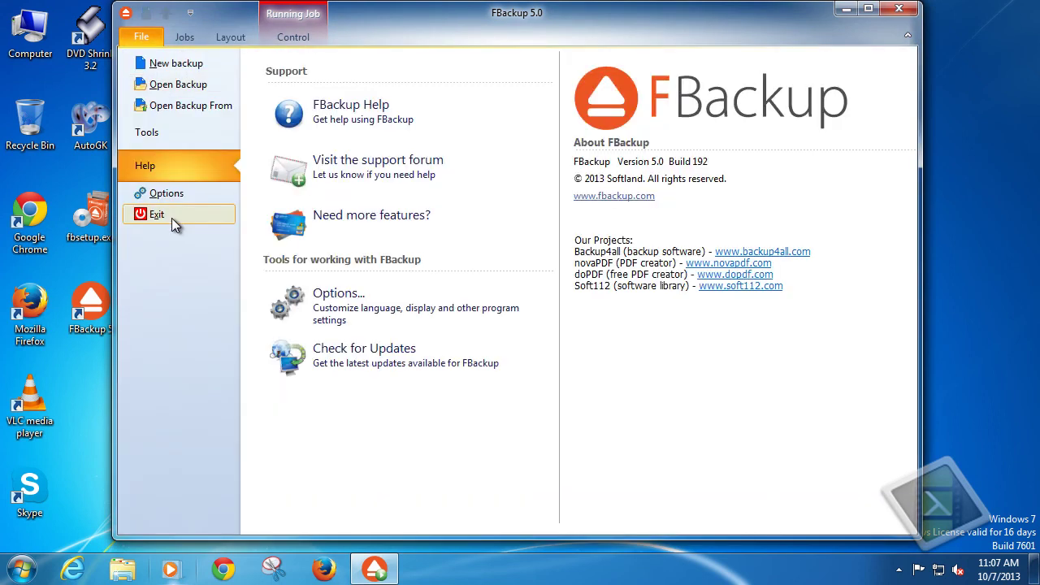
Show the running job controls, sort the jobs list by Status, and return the sorting to Execution Order.
left_click(140, 37)
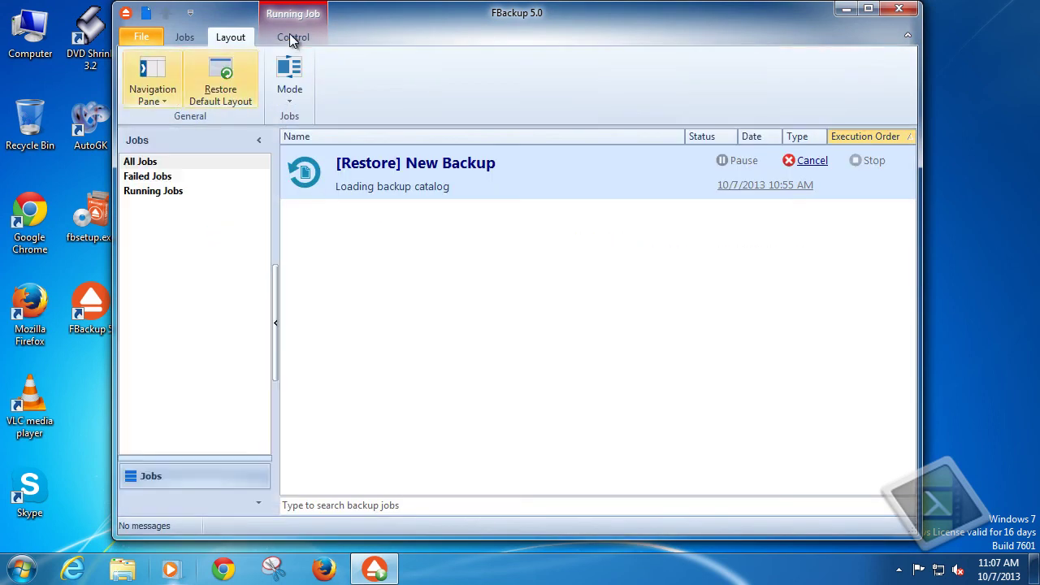
left_click(291, 37)
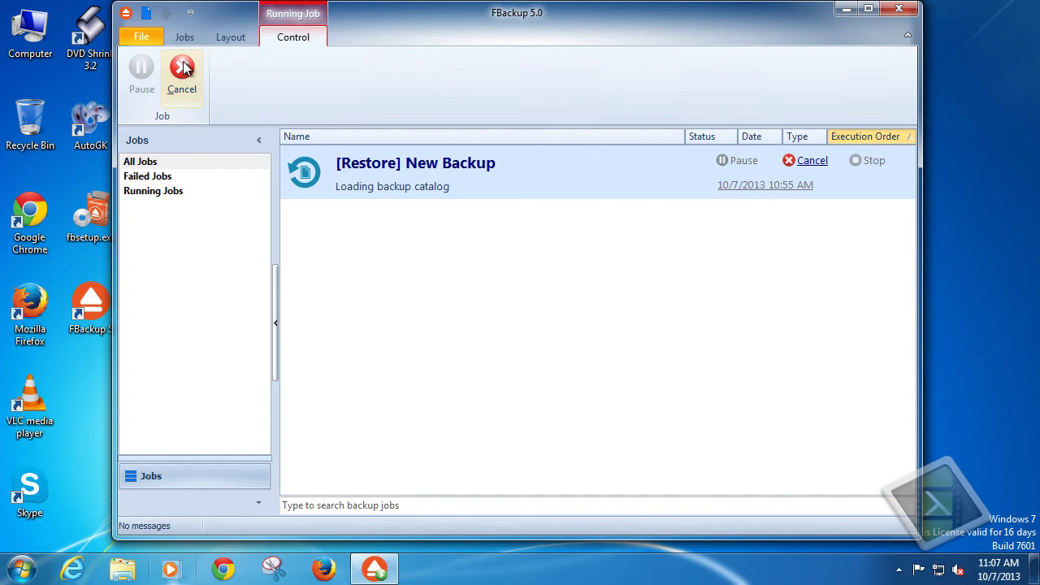
left_click(707, 137)
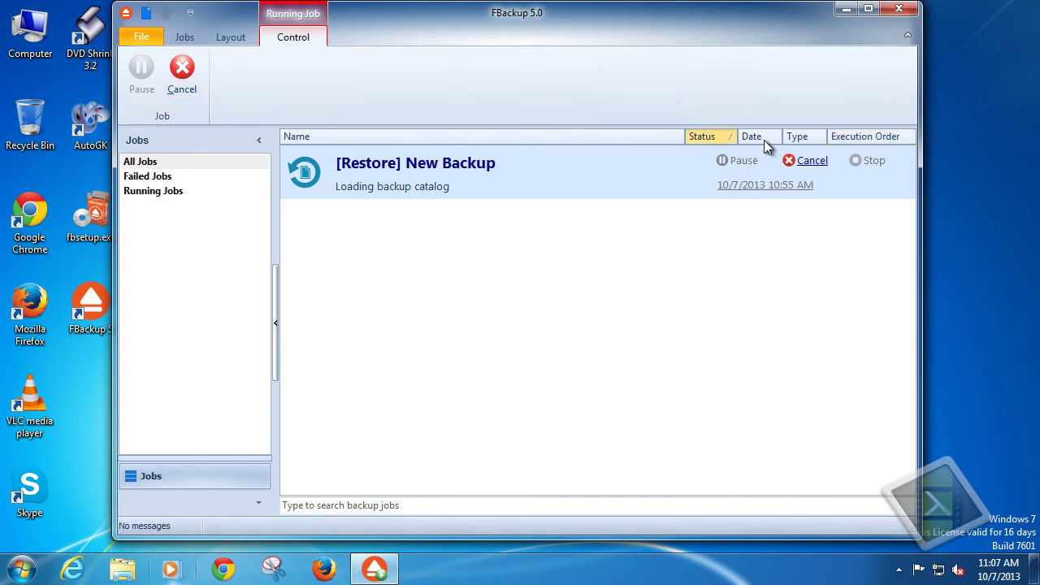
left_click(863, 136)
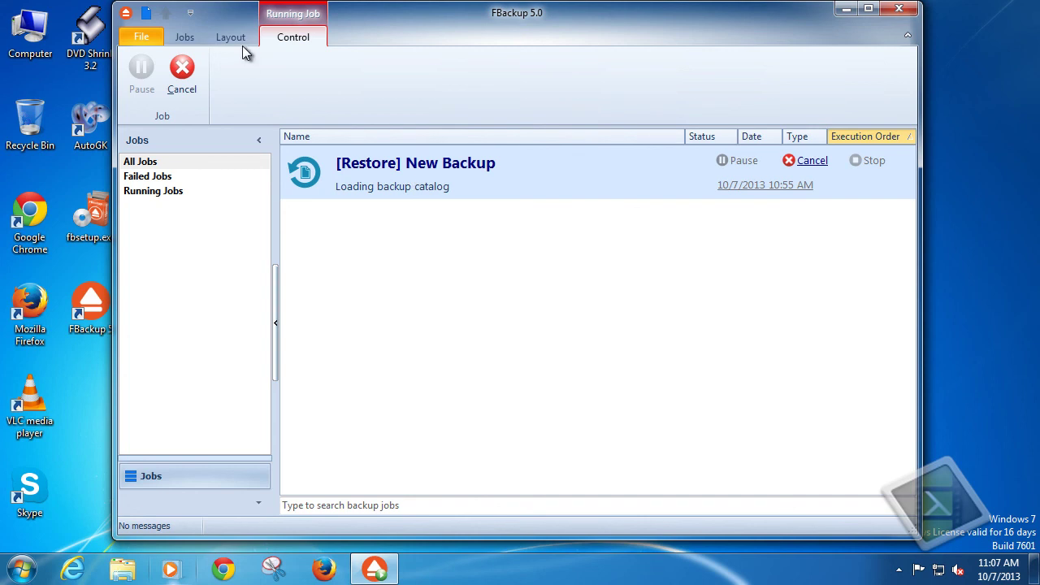
left_click(188, 36)
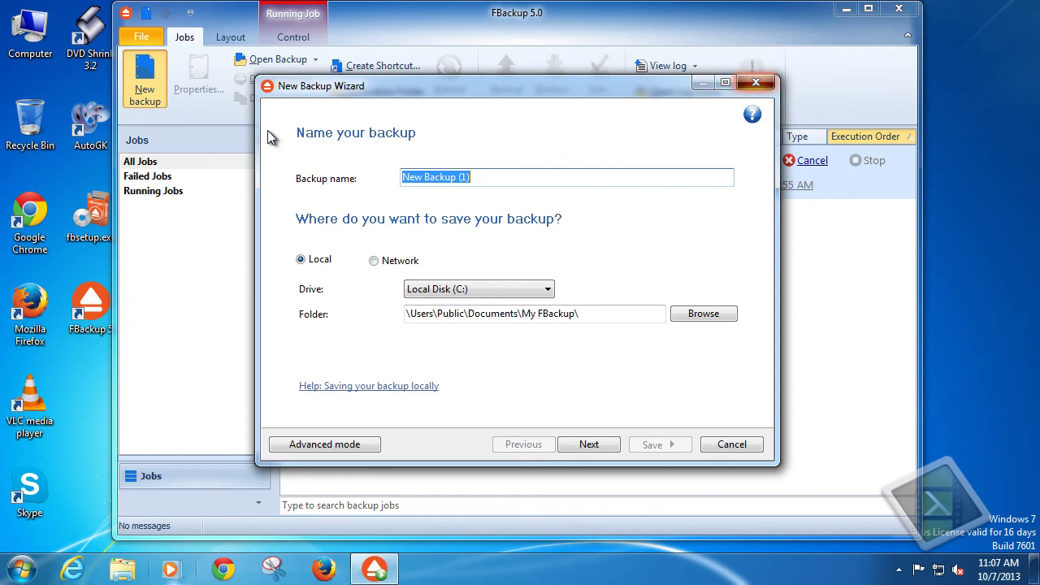
left_click(754, 83)
left_click(568, 300)
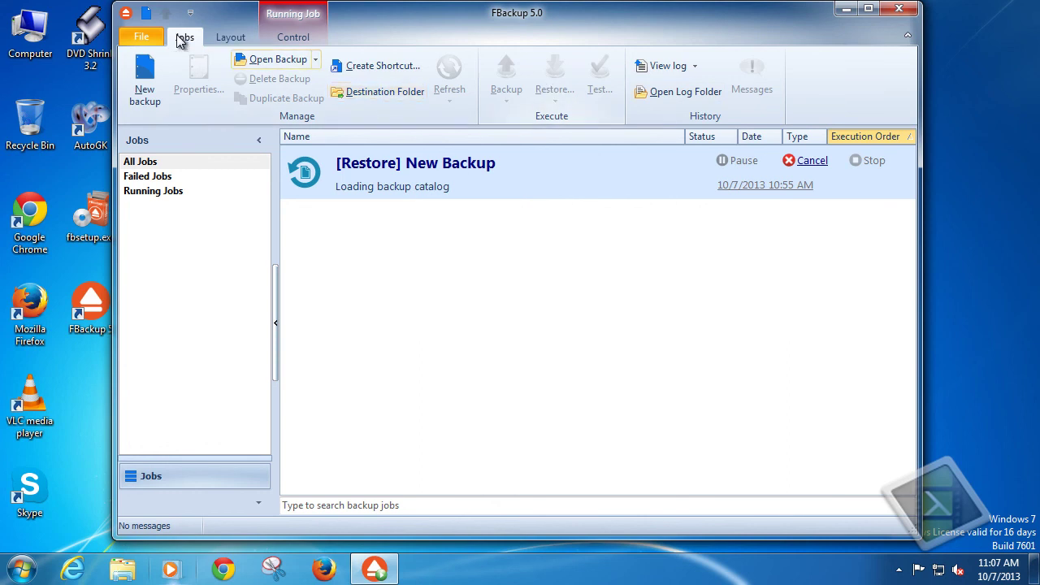
Try to cancel the running restore job for New Backup, confirming the cancellation and repeating the attempt.
left_click(286, 36)
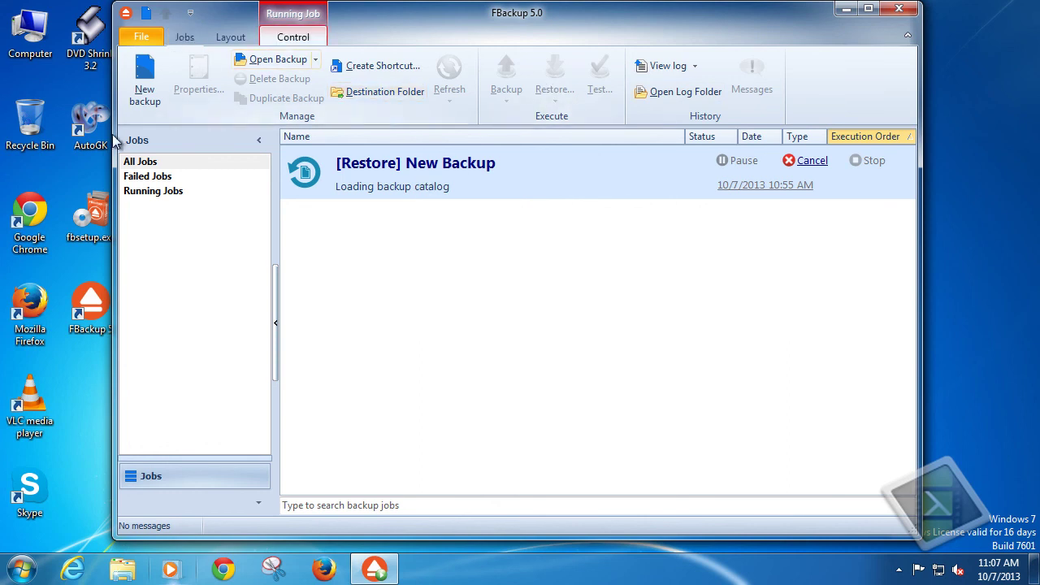
left_click(183, 78)
left_click(483, 312)
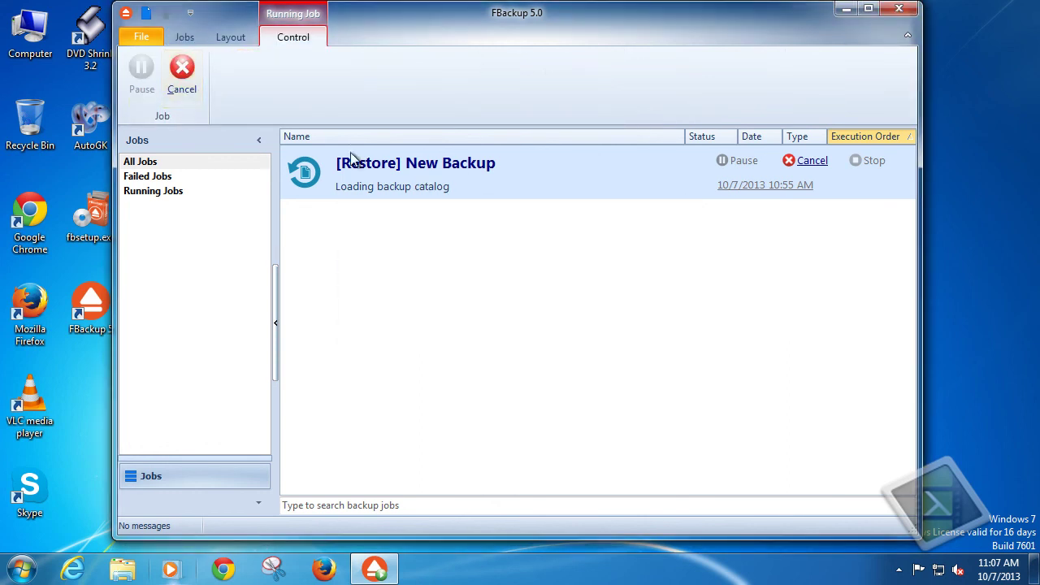
left_click(806, 161)
left_click(508, 313)
Return to the backup job commands and relaunch FBackup 5 from the desktop.
left_click(184, 37)
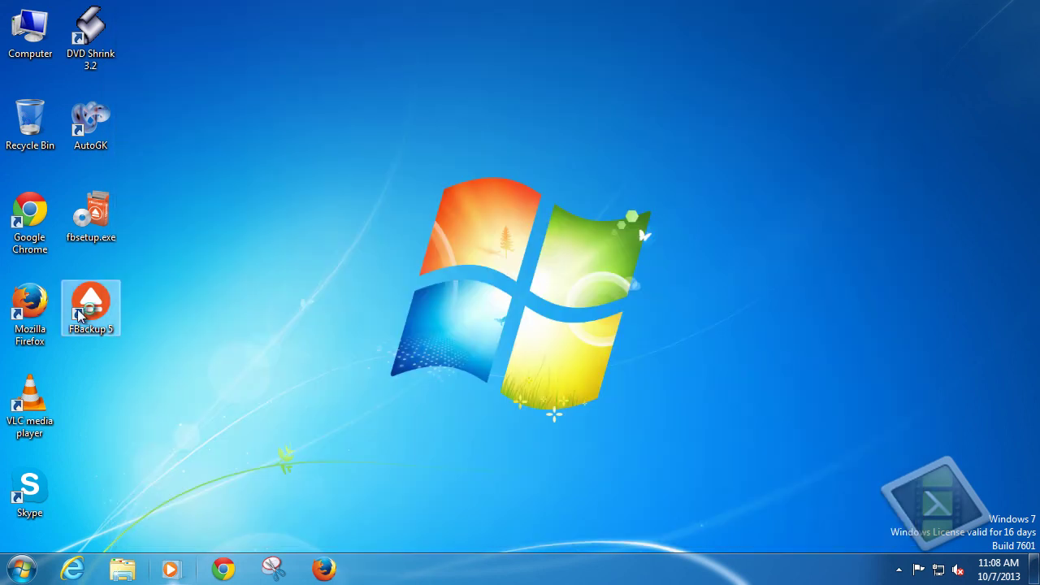
double_click(89, 307)
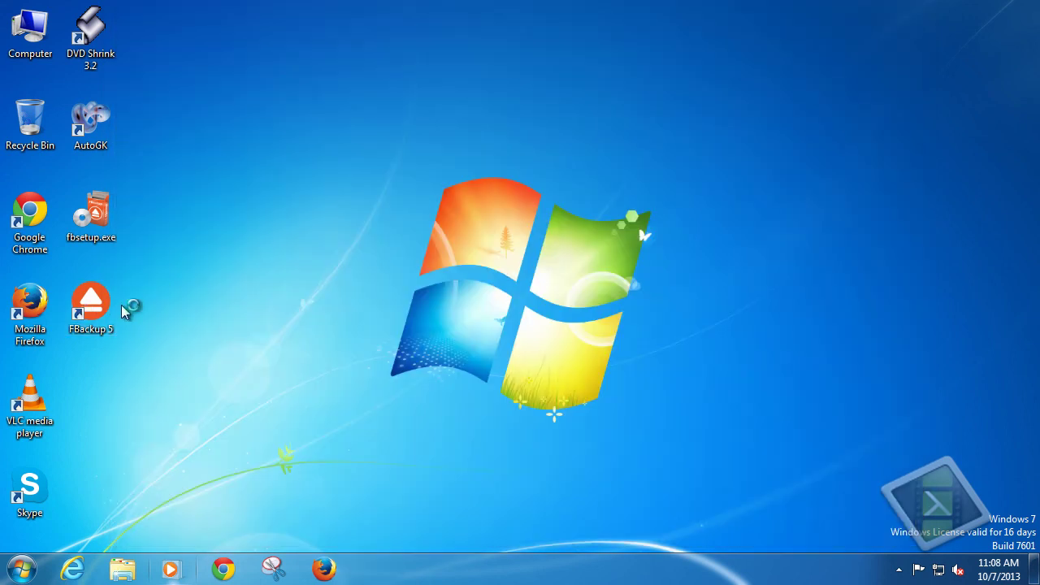